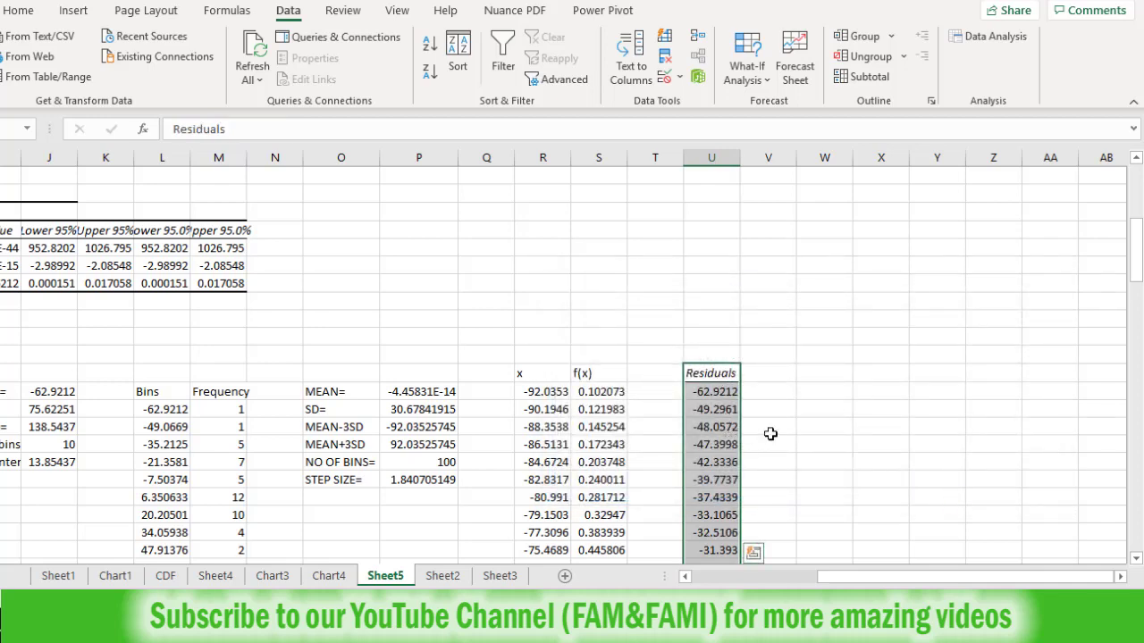
Add the header "Observed CDF of residuals" in the column beside Residuals
key(Right)
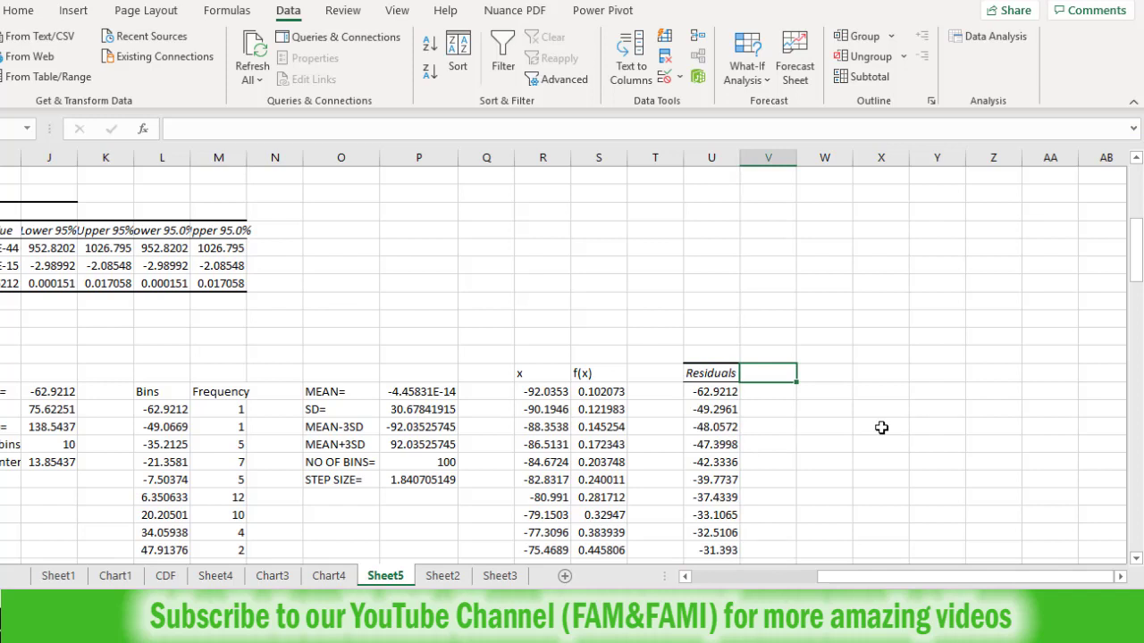
text(Observed CDF of residuals)
key(Return)
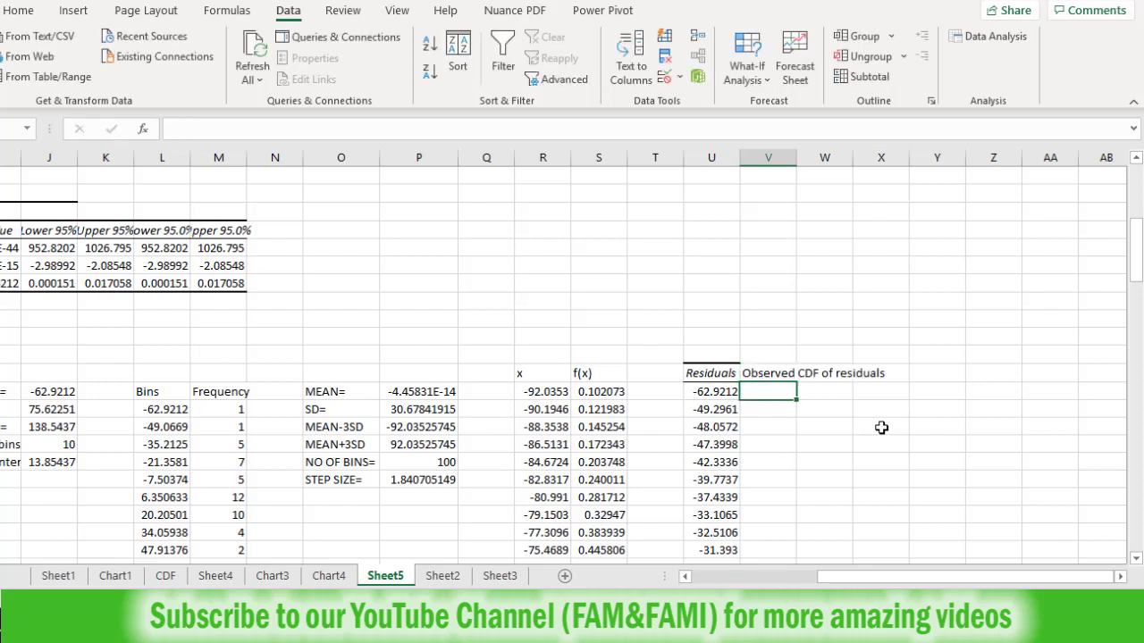
Compute the observed CDF with =PERCENTRANK($U$31:$U$81,U31) in V31 and fill it down the column
text(=PERCE)
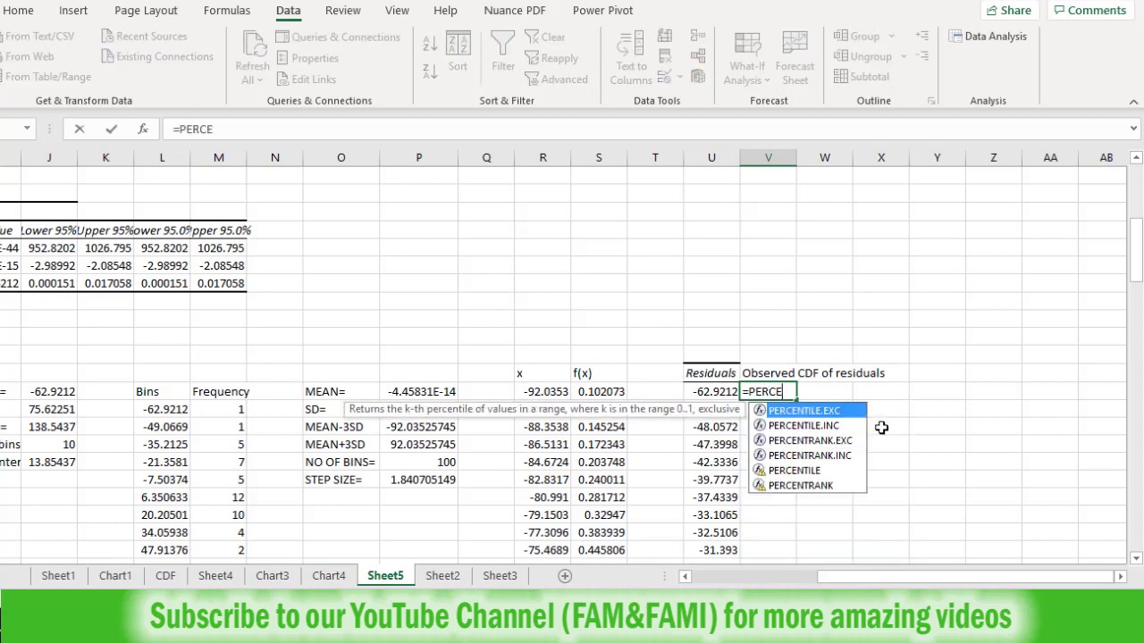
text(NTRANK()
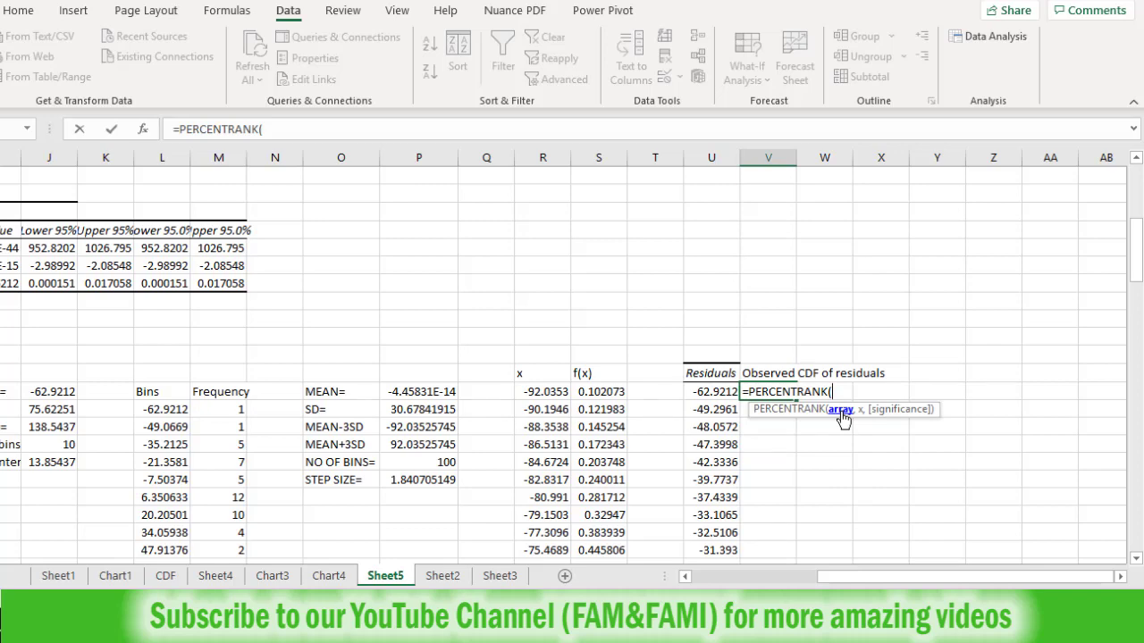
click(708, 391)
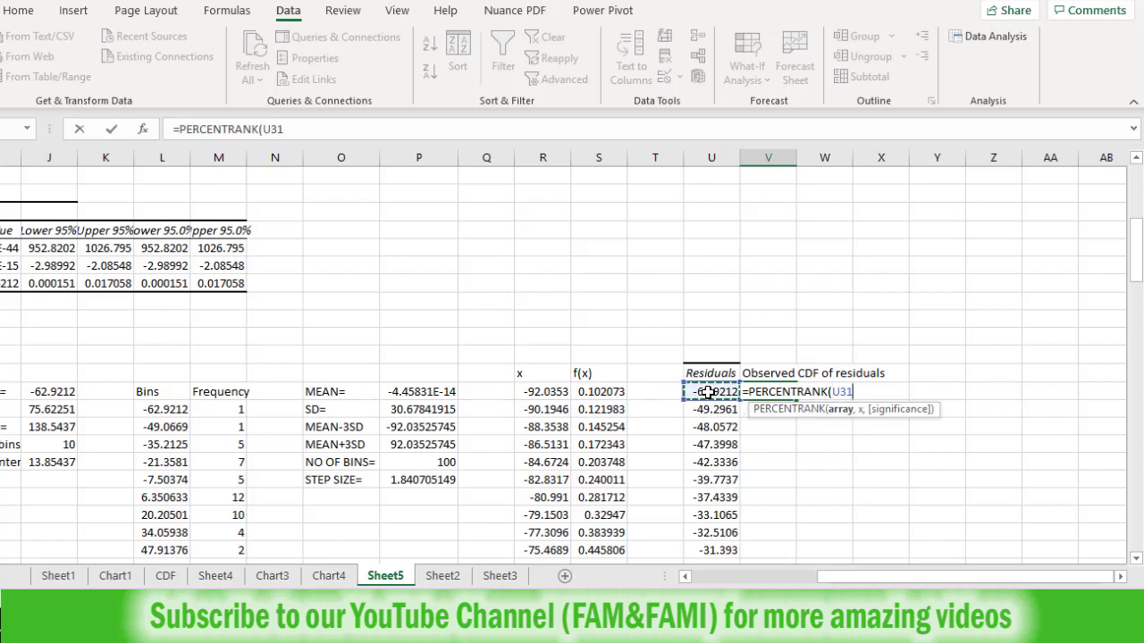
key(ctrl+shift+Down)
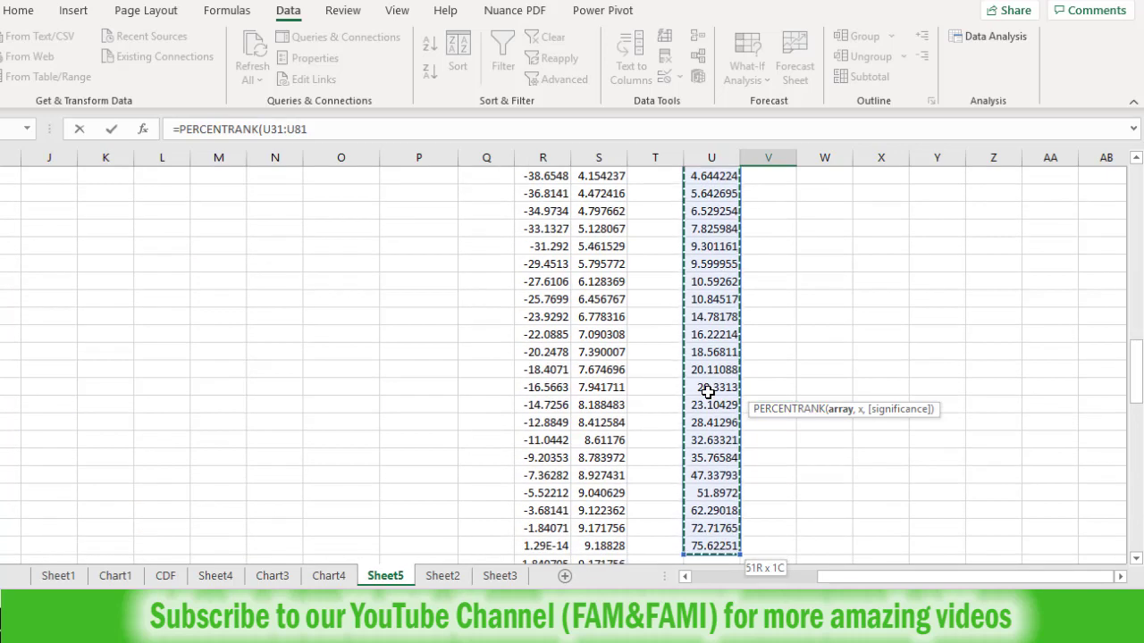
key(F4)
text(,)
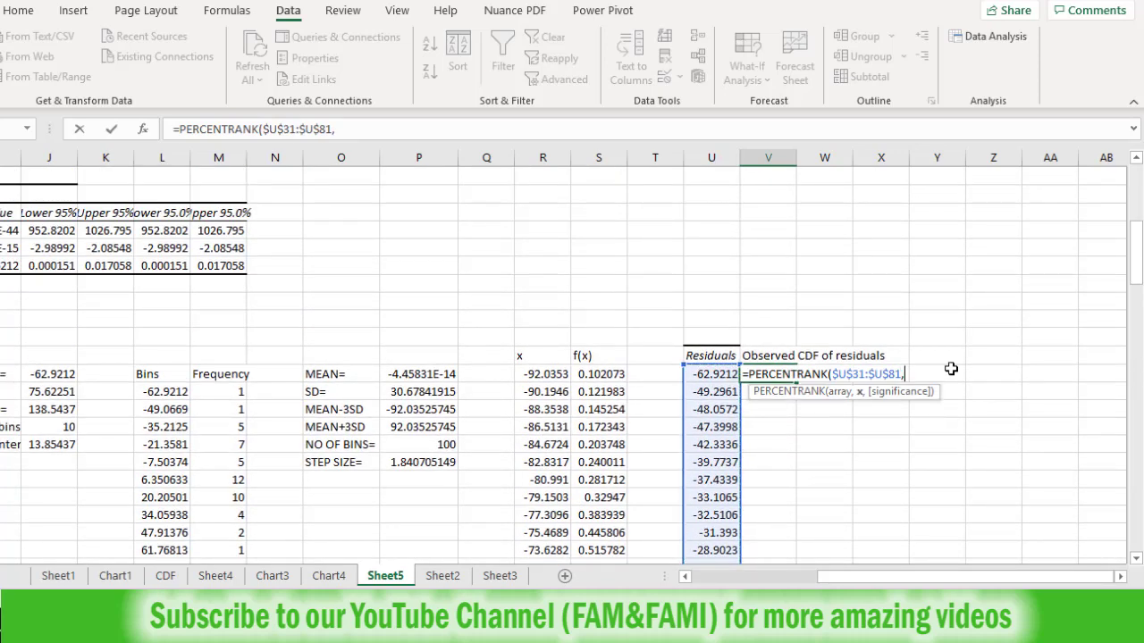
click(710, 373)
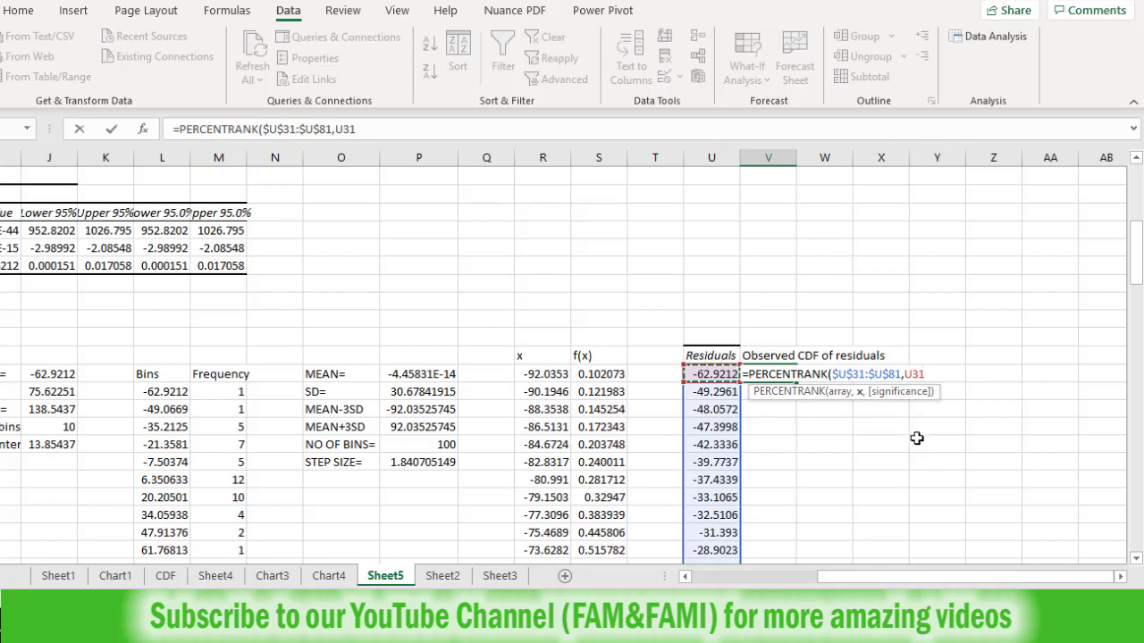
text())
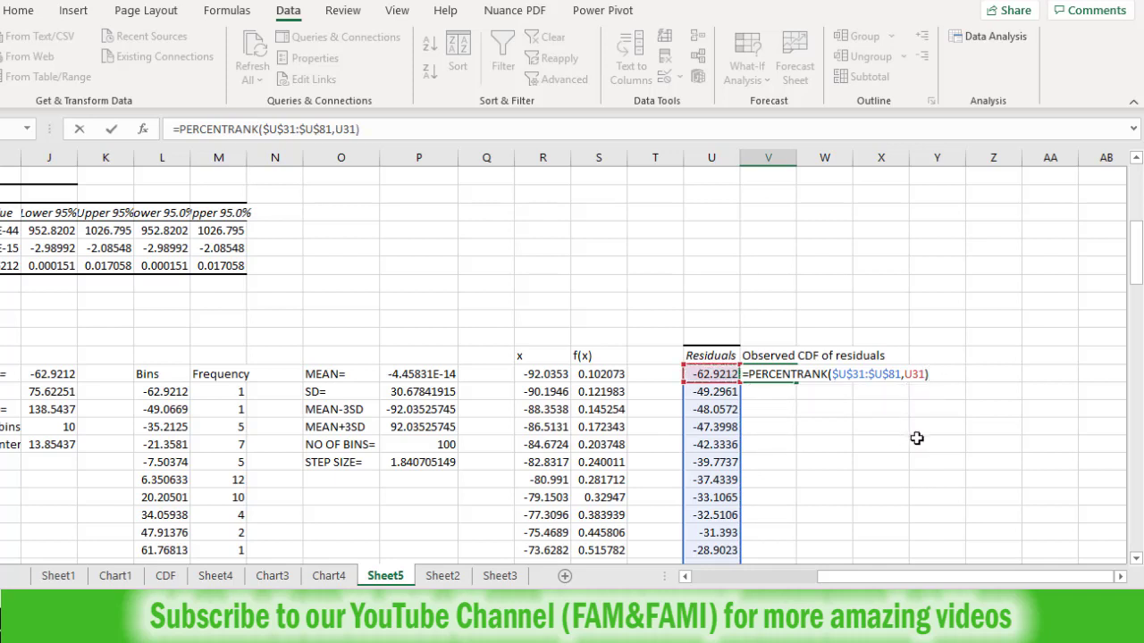
key(ctrl+Return)
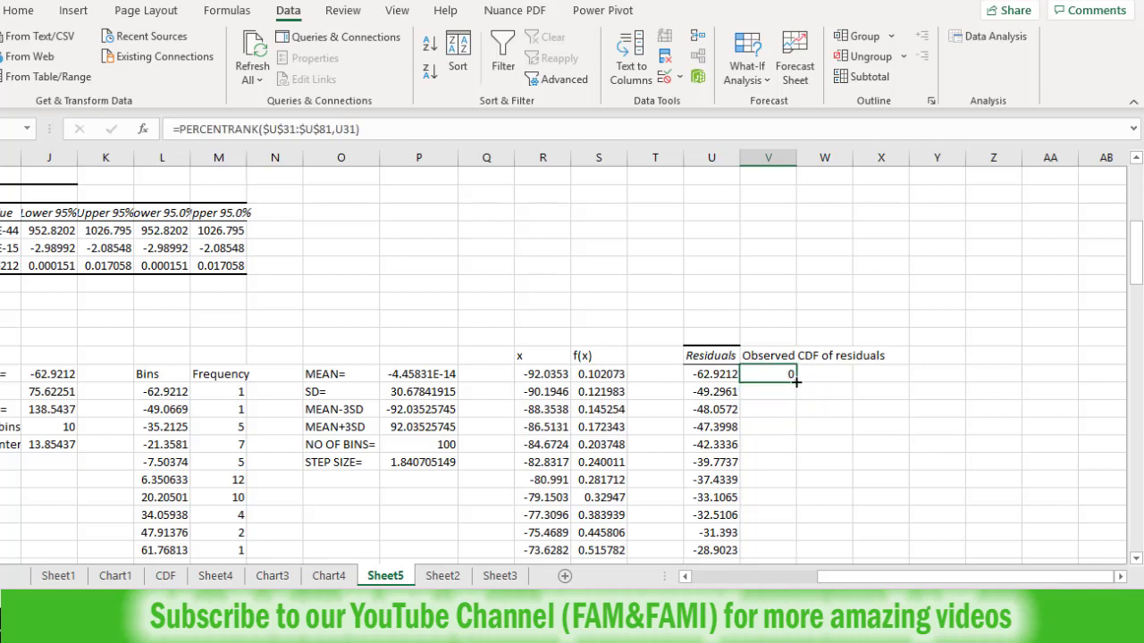
double_click(796, 383)
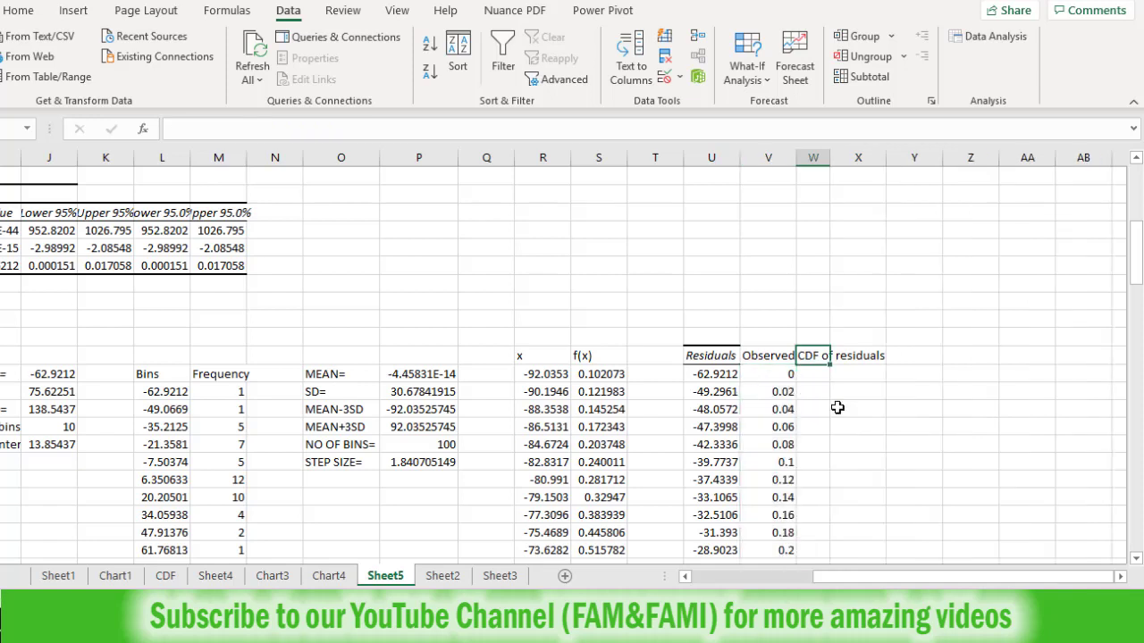
Auto-fit column V to its contents and add the header "Theoretical CDF of N(0,SD^2)" in column W
double_click(796, 158)
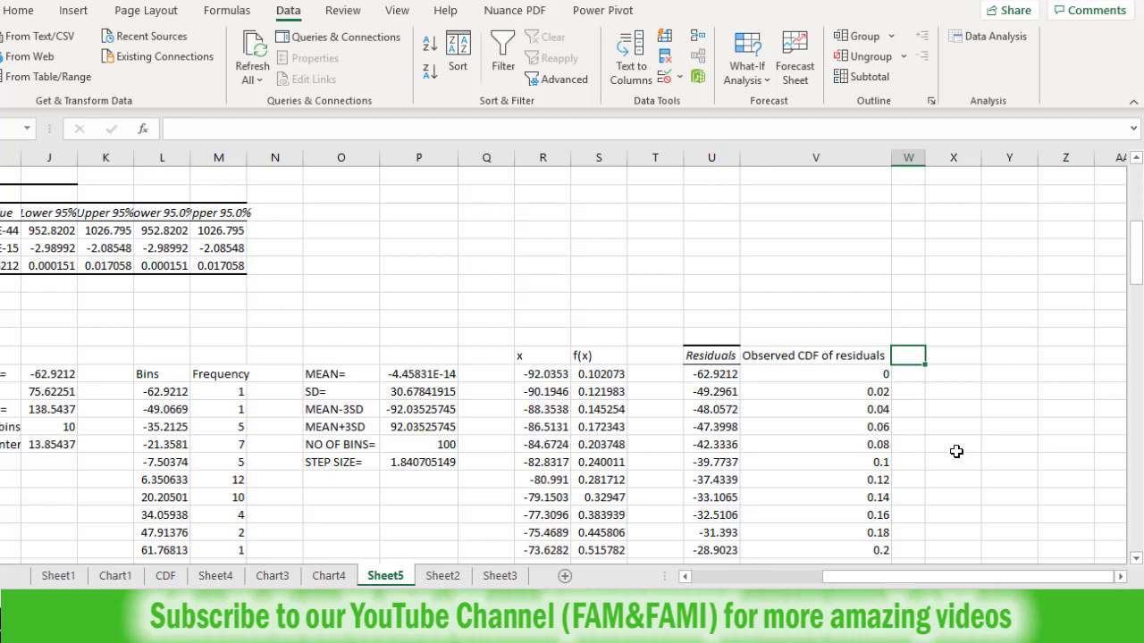
text(Theoretical CDF of N()
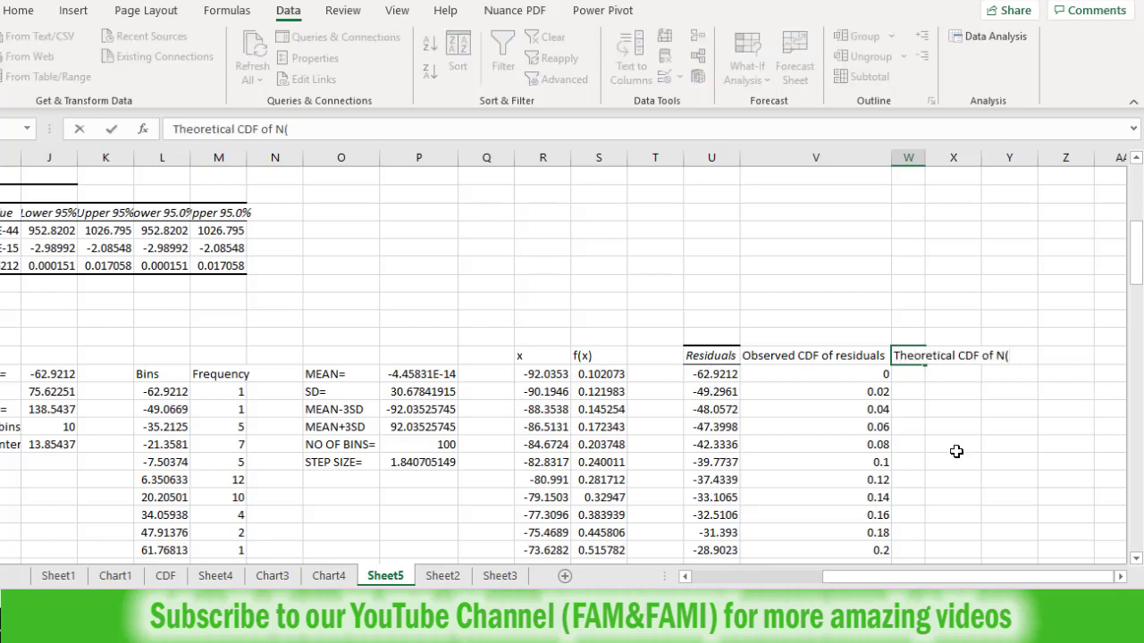
text(0,SD^2))
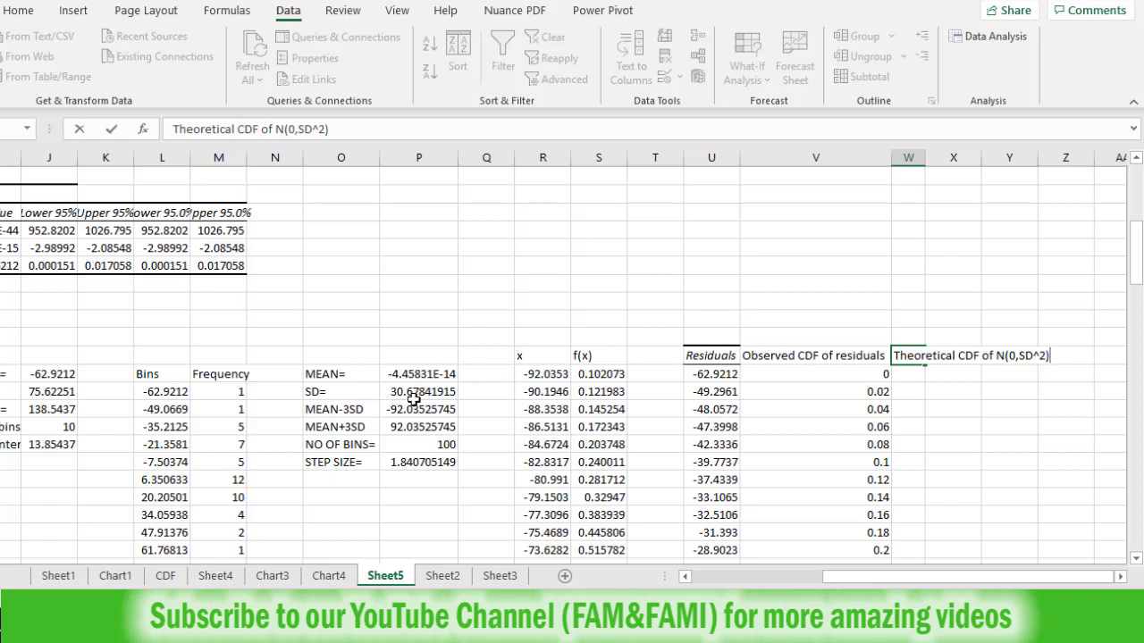
key(Return)
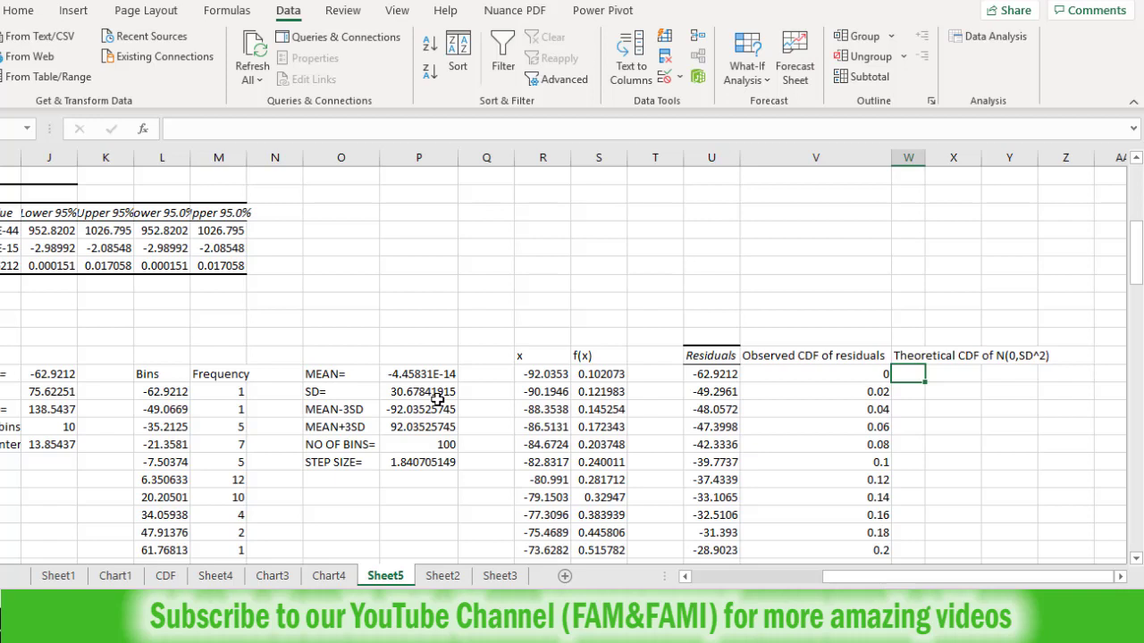
Enter the theoretical CDF formula =NORM.DIST(U31,0,$P$32,TRUE) in W31
text(=)
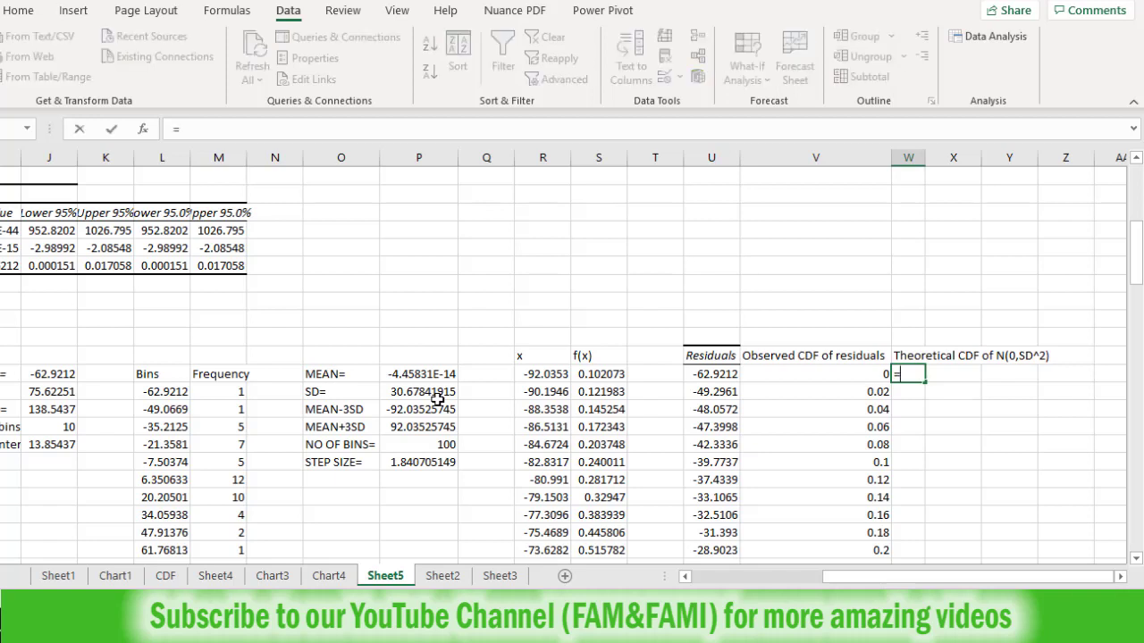
text(NORM)
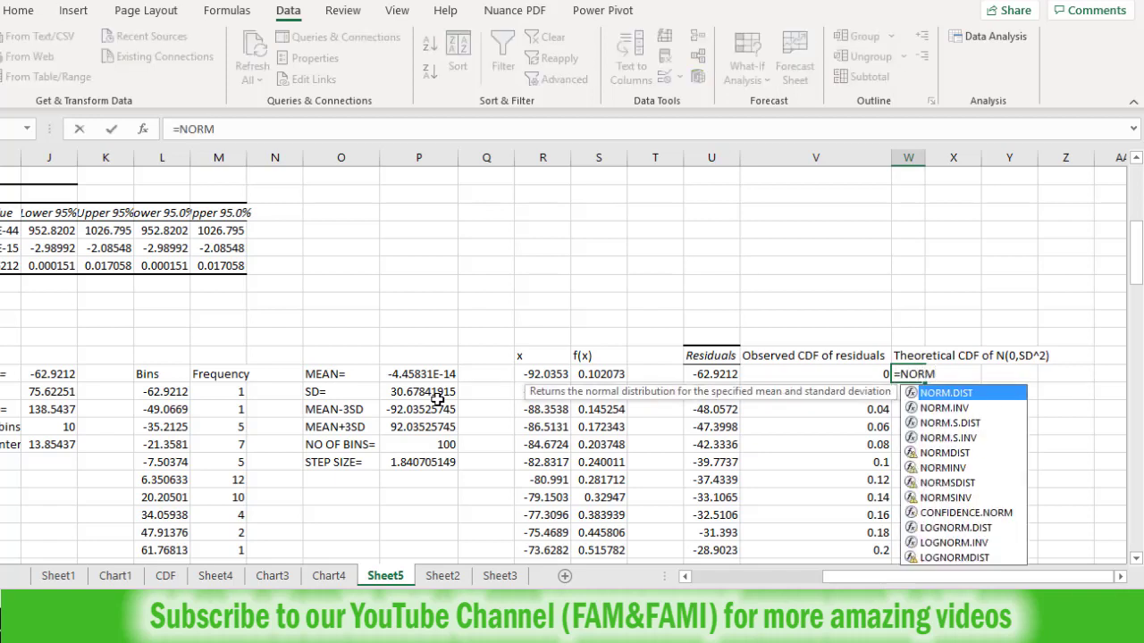
text(.DIST()
key(BackSpace)
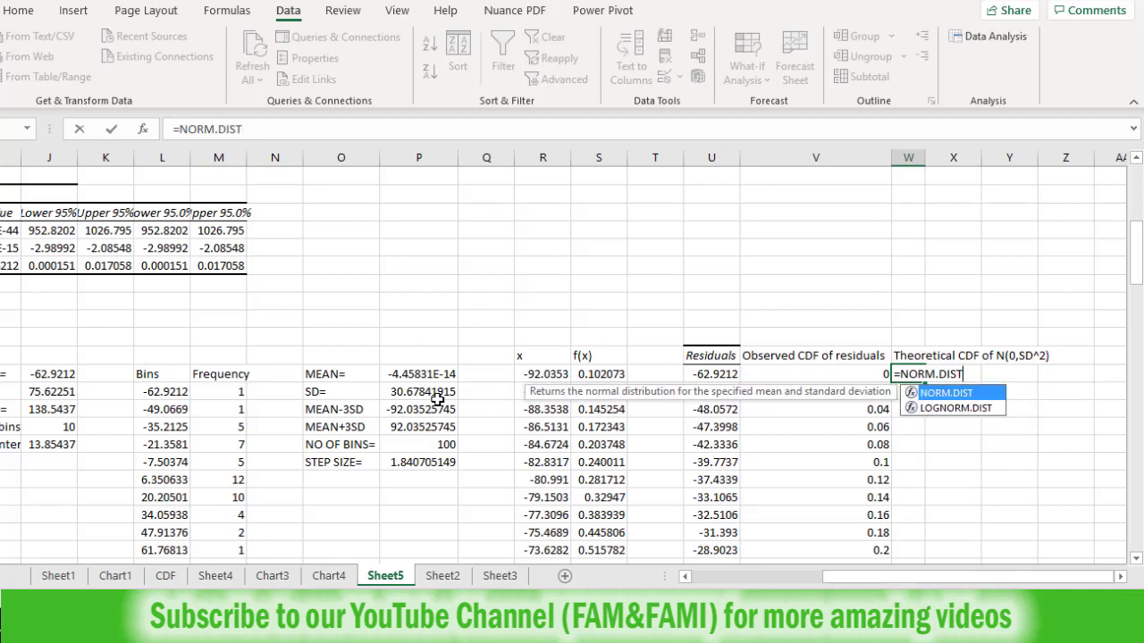
text(()
key(Left)
key(Left)
key(Left)
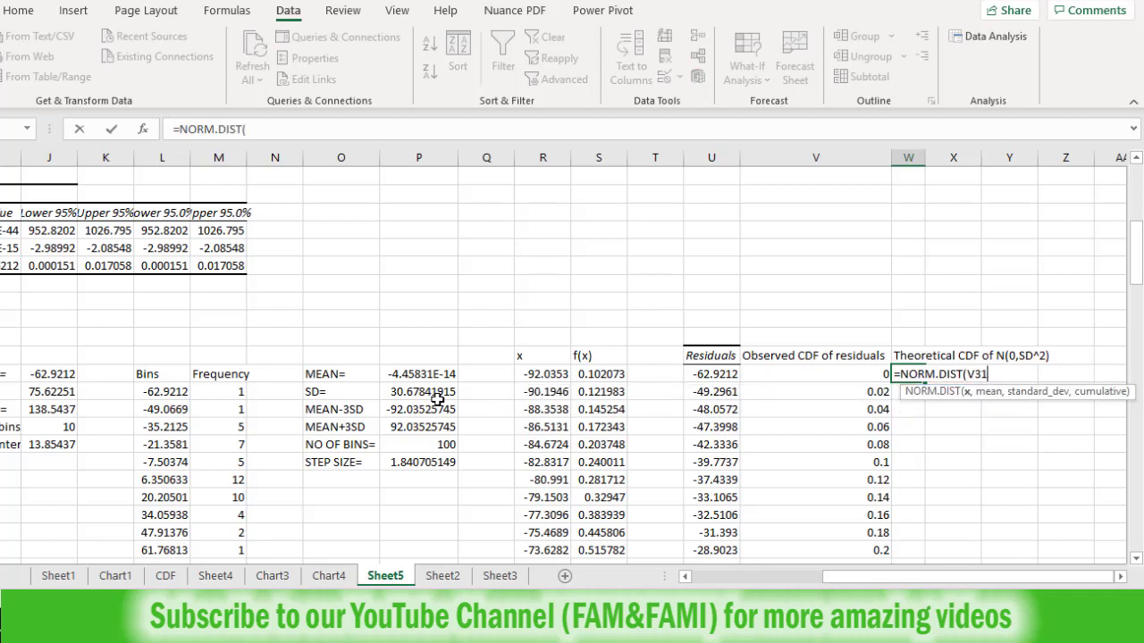
key(Right)
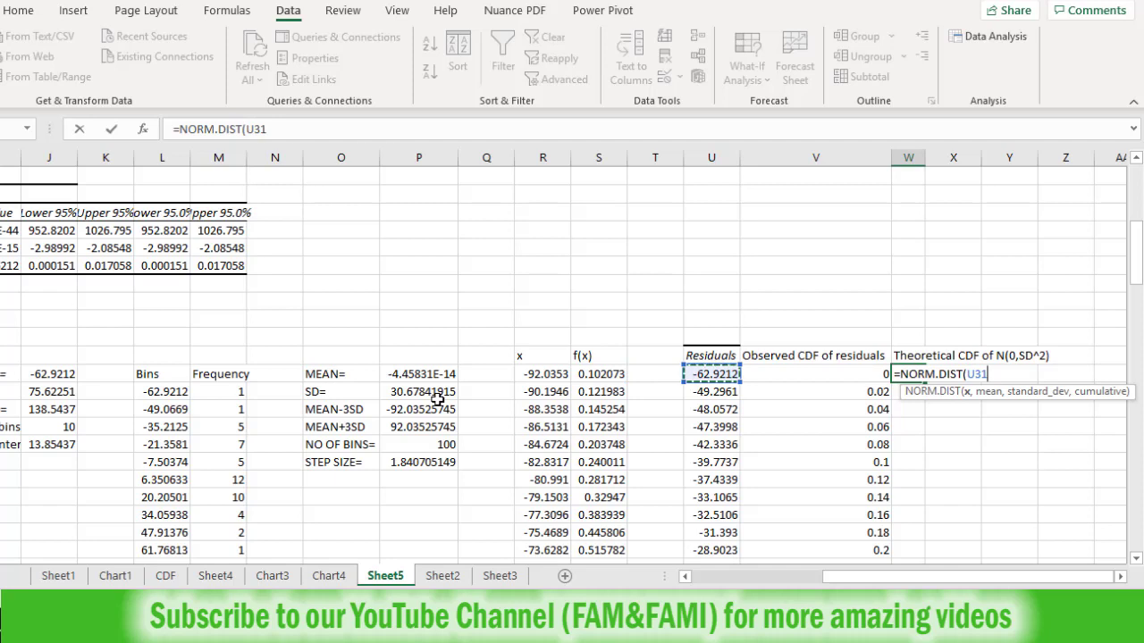
text(,0,)
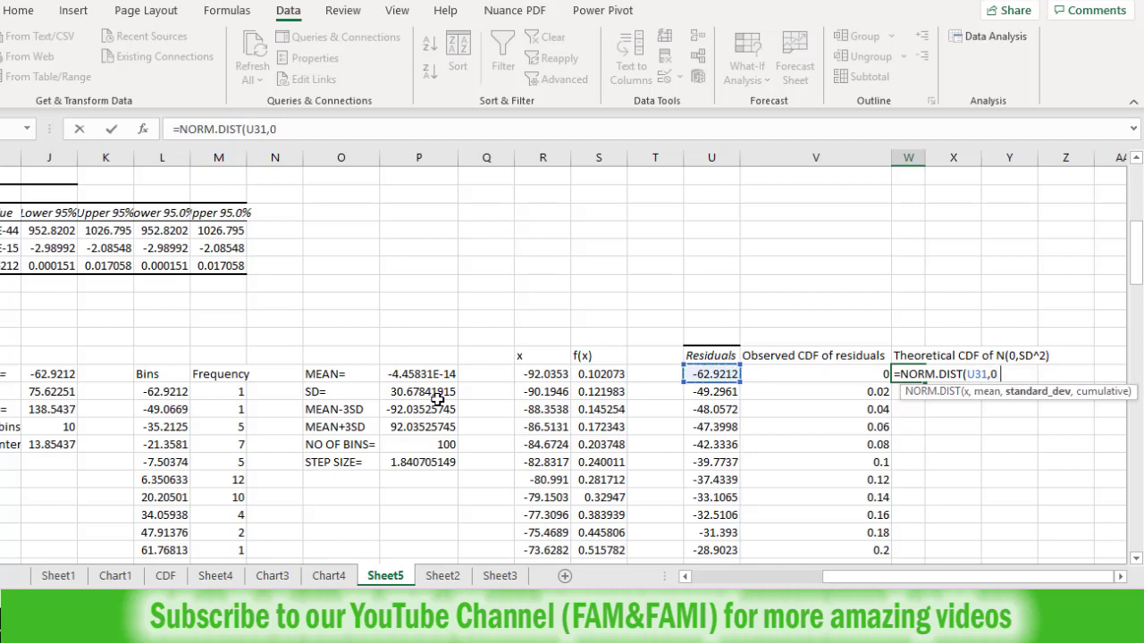
key(Left)
key(Left)
key(Left)
key(Left)
key(Left)
key(Left)
key(Left)
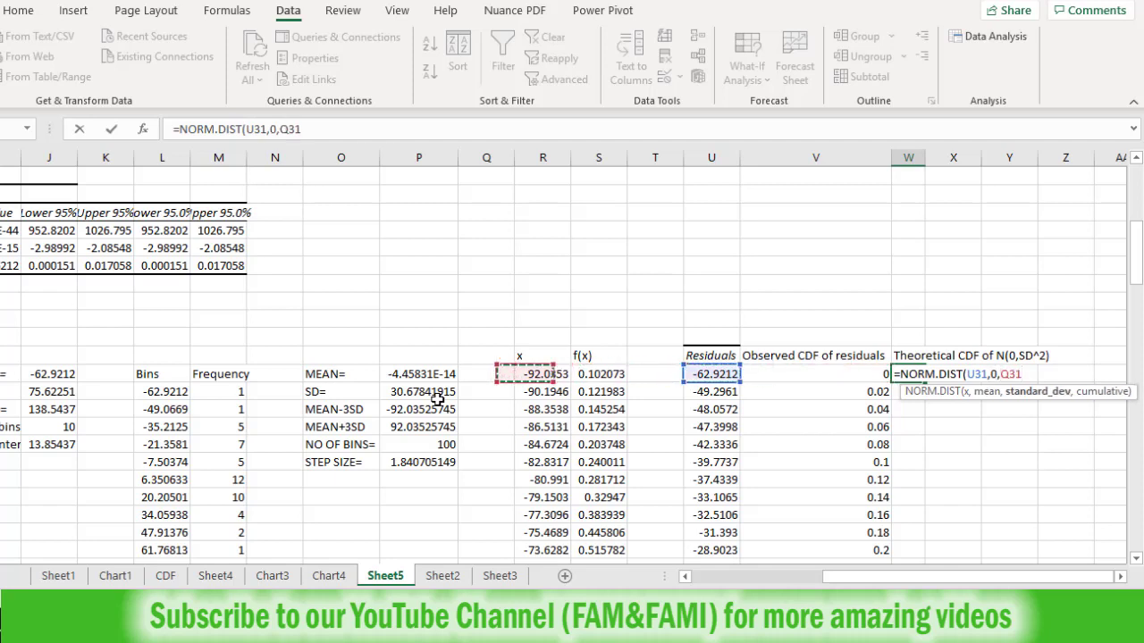
key(Down)
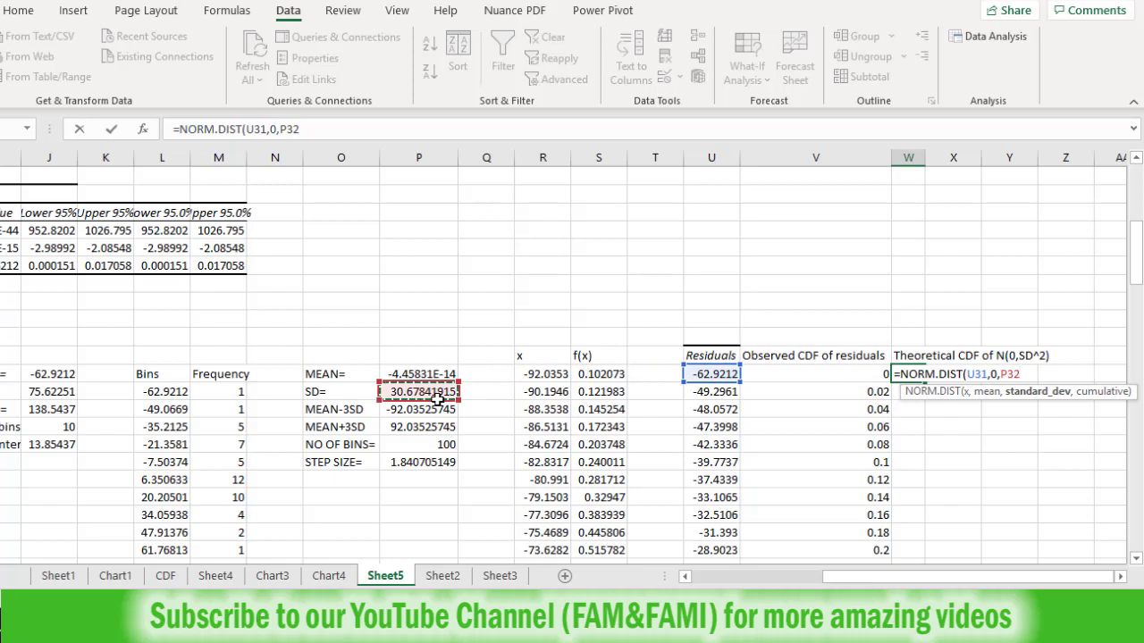
key(F4)
text(,)
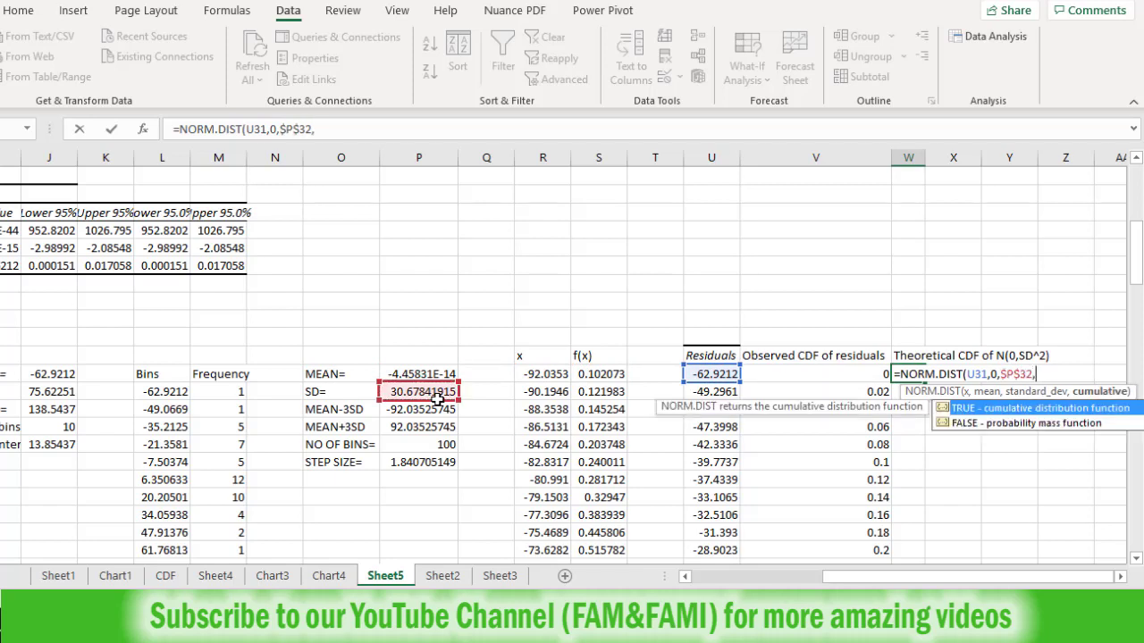
text(TRUE))
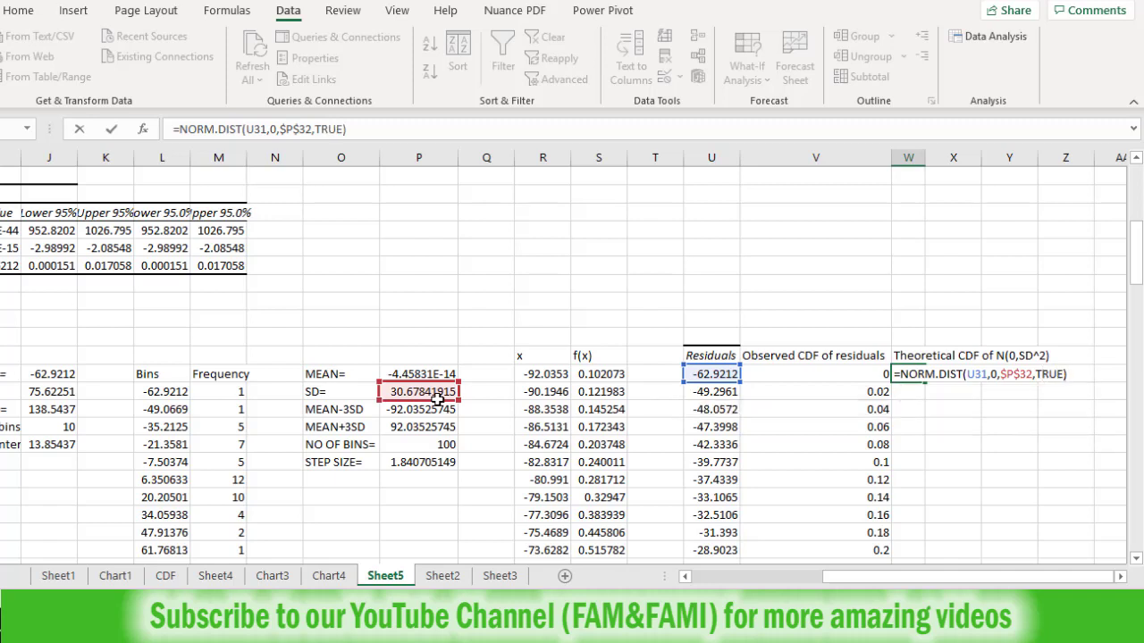
key(Return)
Fill the NORM.DIST formula down column W and widen the column to fit its header
key(Up)
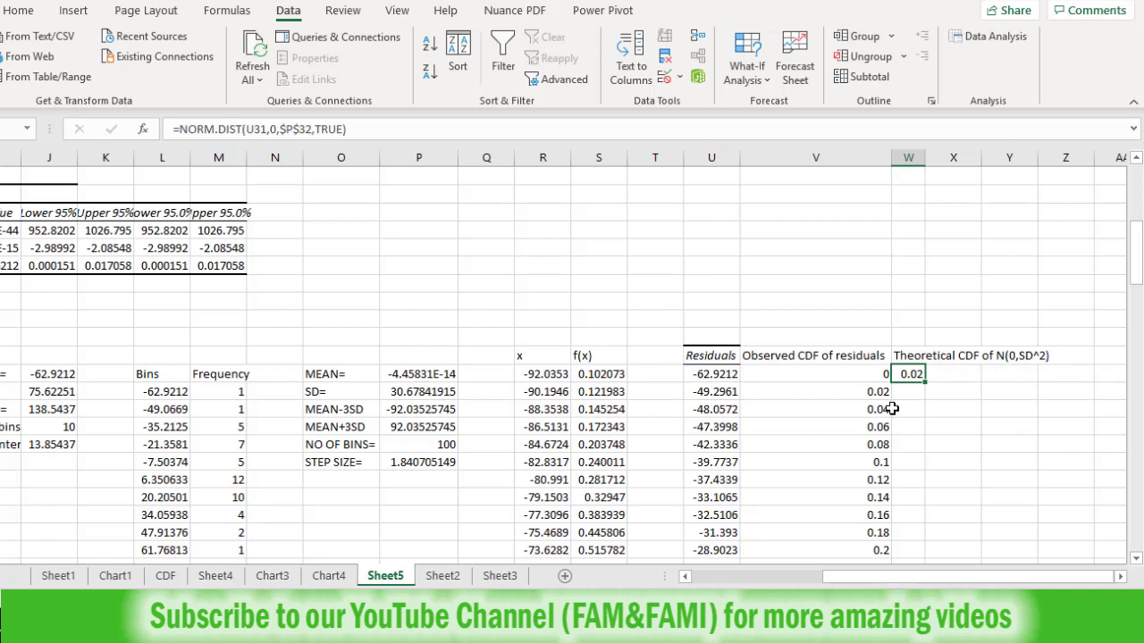
double_click(925, 381)
drag(925, 158, 1051, 161)
key(Up)
key(Left)
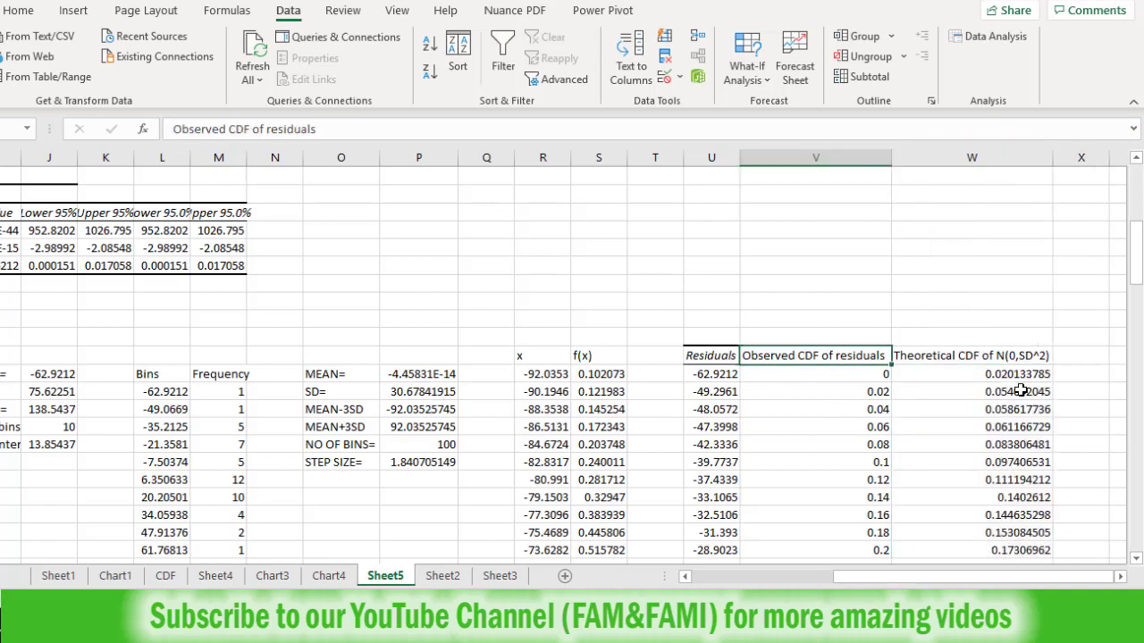
key(shift+Down)
key(shift+Down)
key(shift+Down)
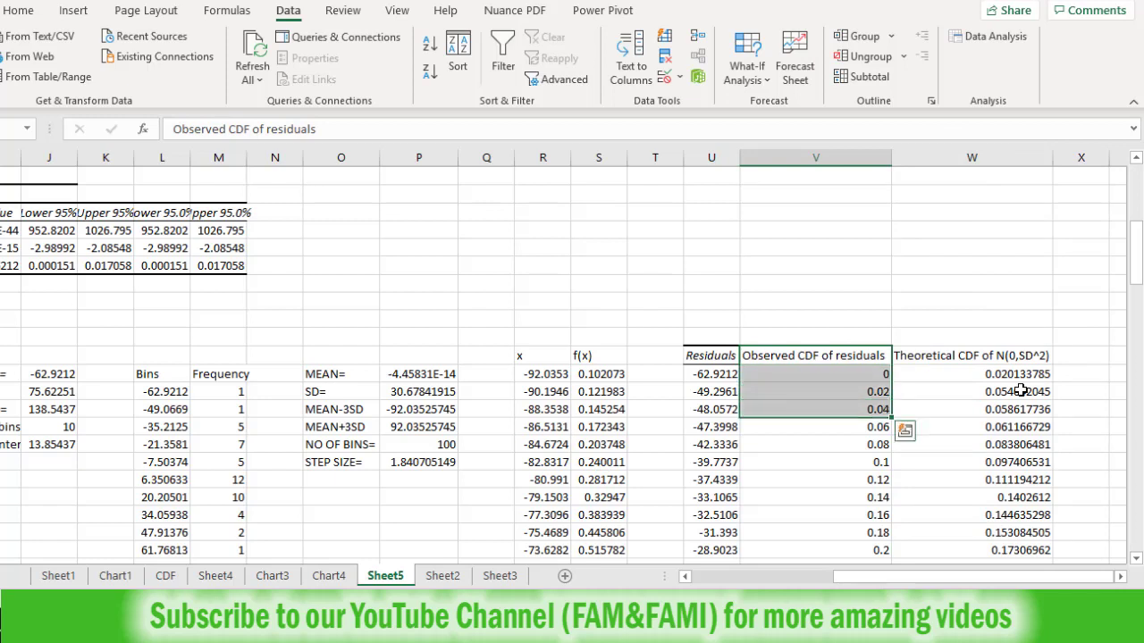
key(shift+Right)
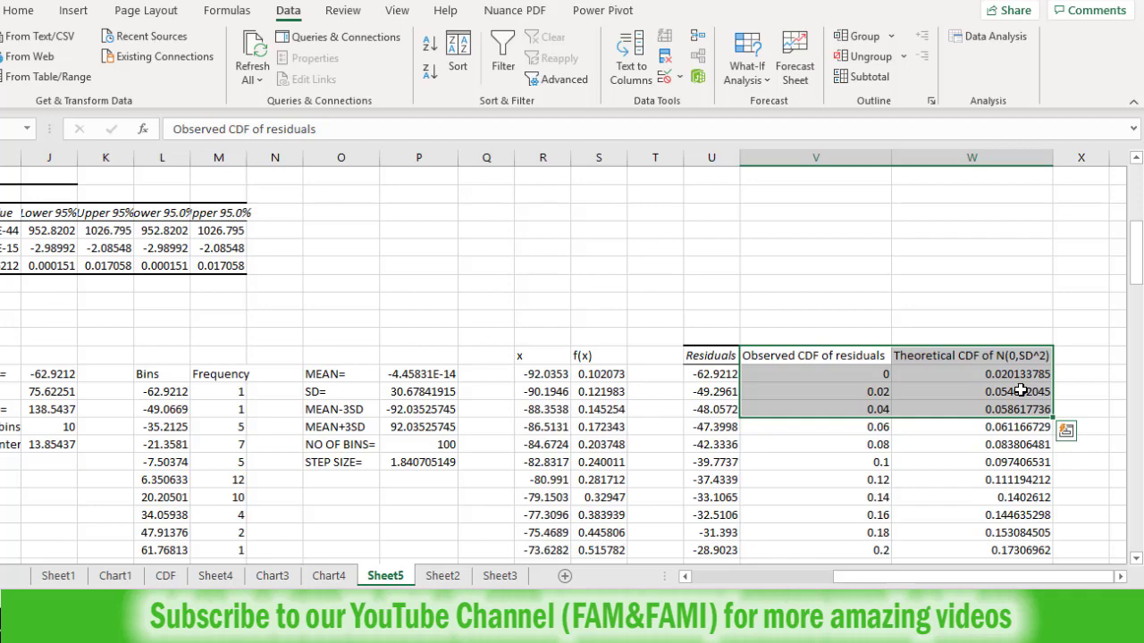
Copy the theoretical CDF column with its header and paste it as values only into column X, starting at X30
key(Right)
key(ctrl+shift+Down)
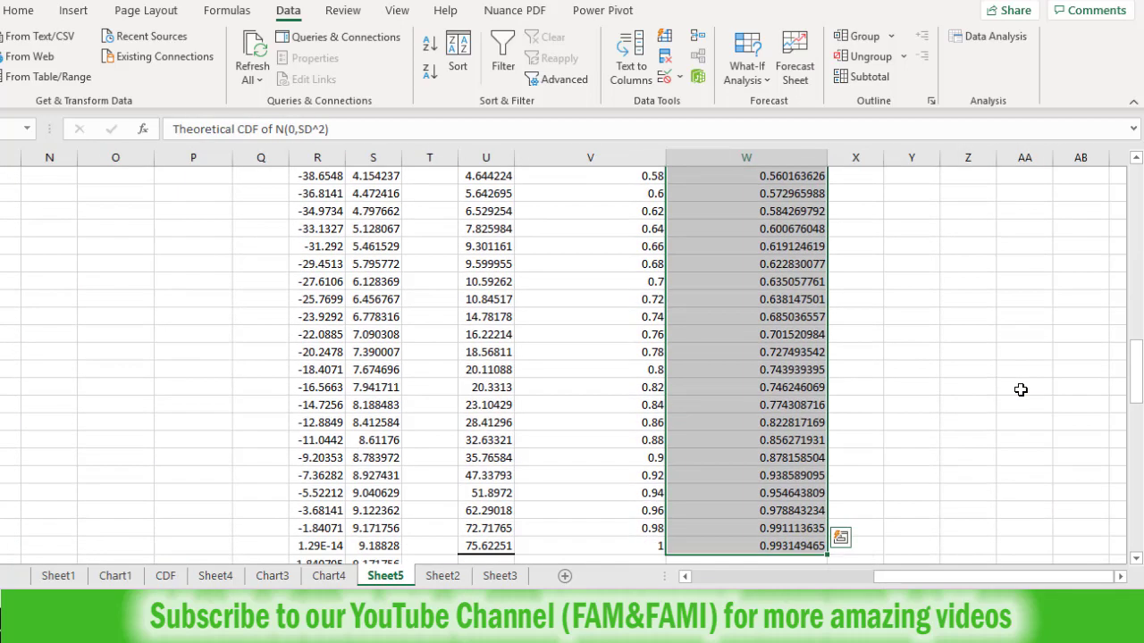
key(ctrl+c)
key(ctrl+Up)
click(862, 193)
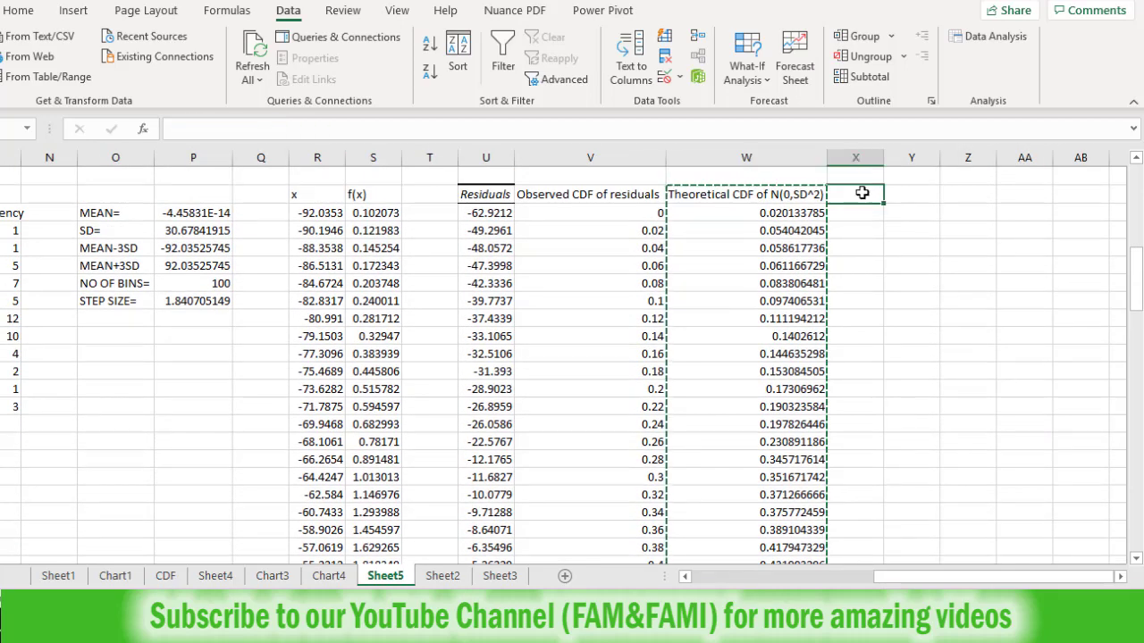
right_click(862, 193)
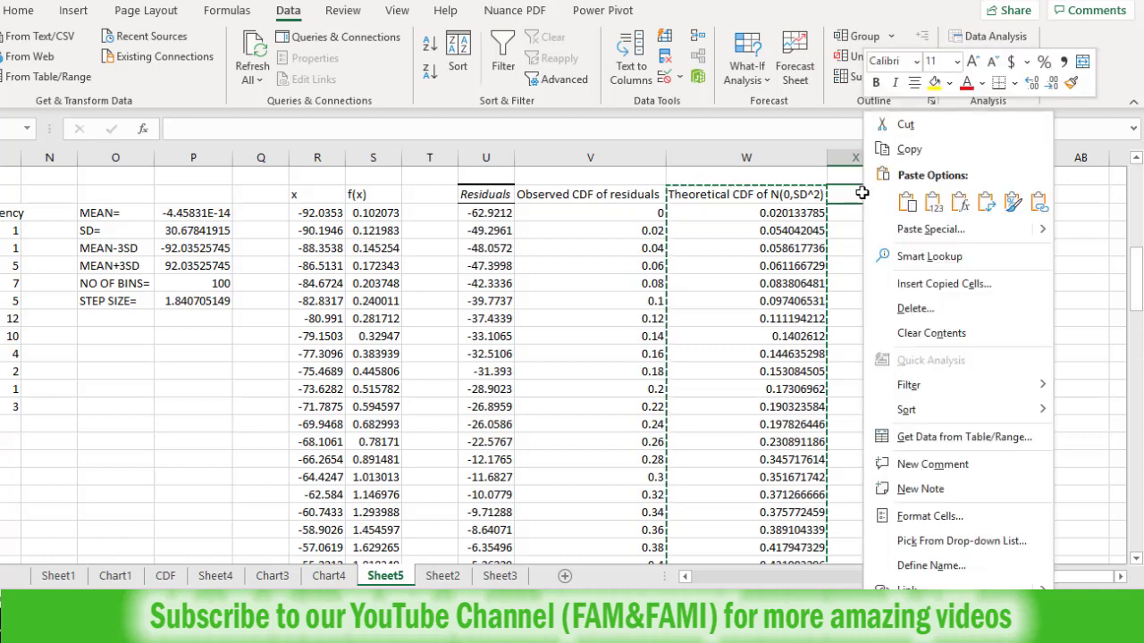
click(923, 230)
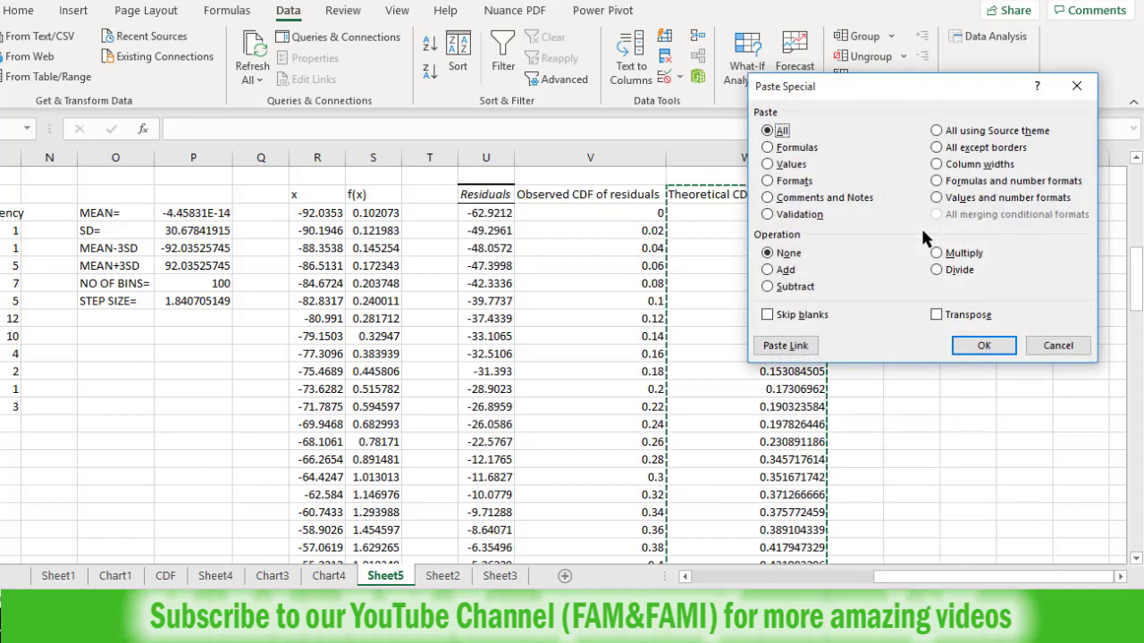
click(790, 165)
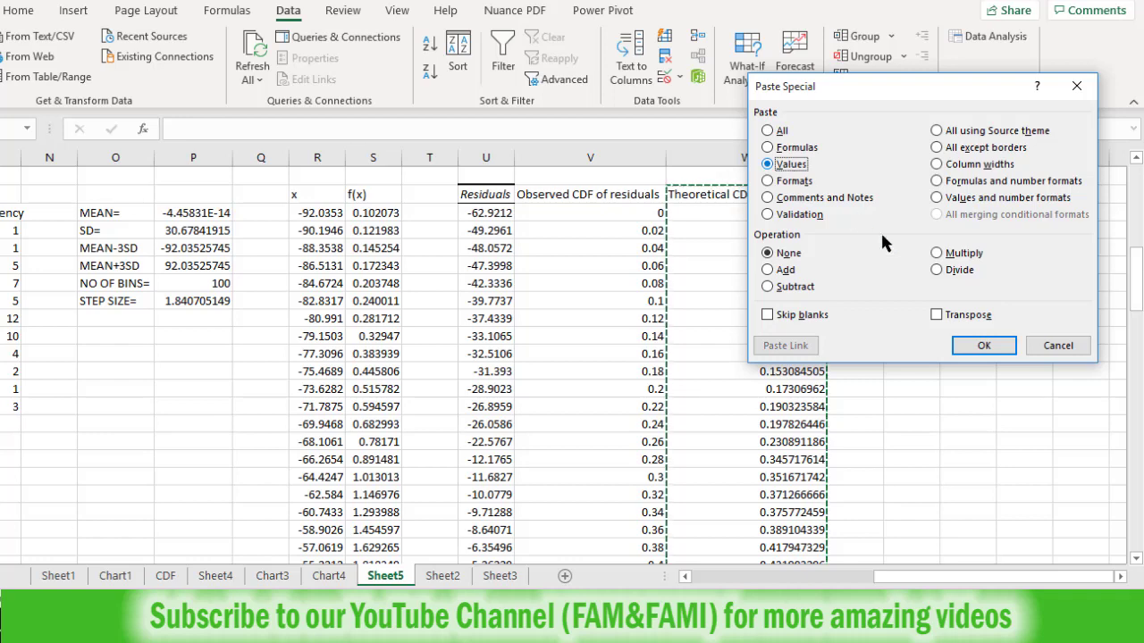
click(984, 348)
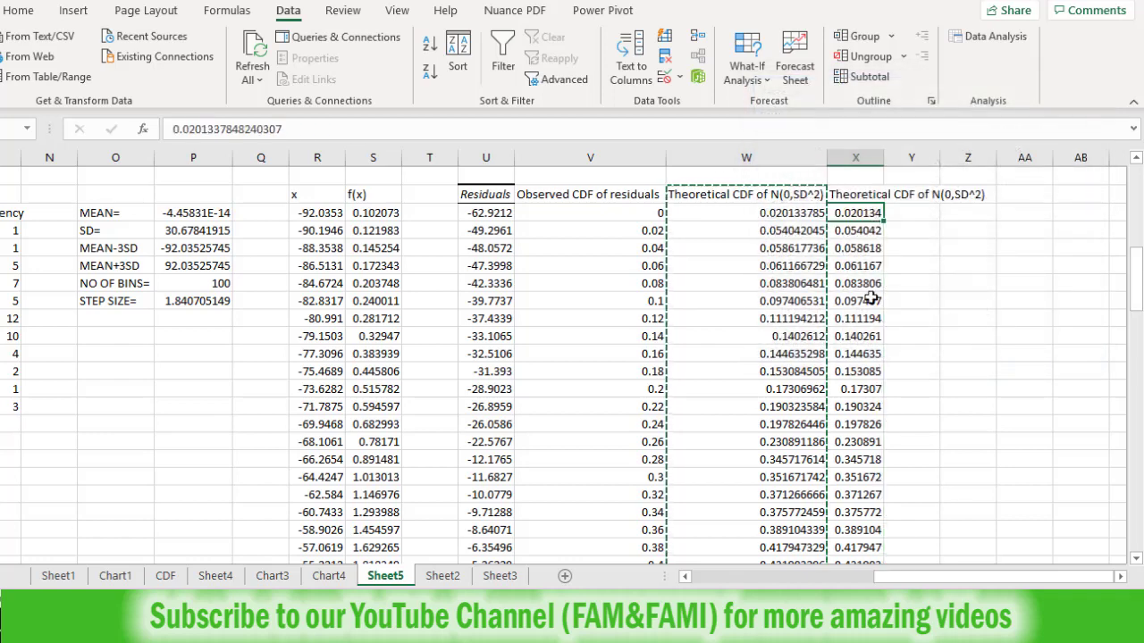
Widen column X to fit its header and copy the observed CDF column V with its header
drag(872, 299, 751, 456)
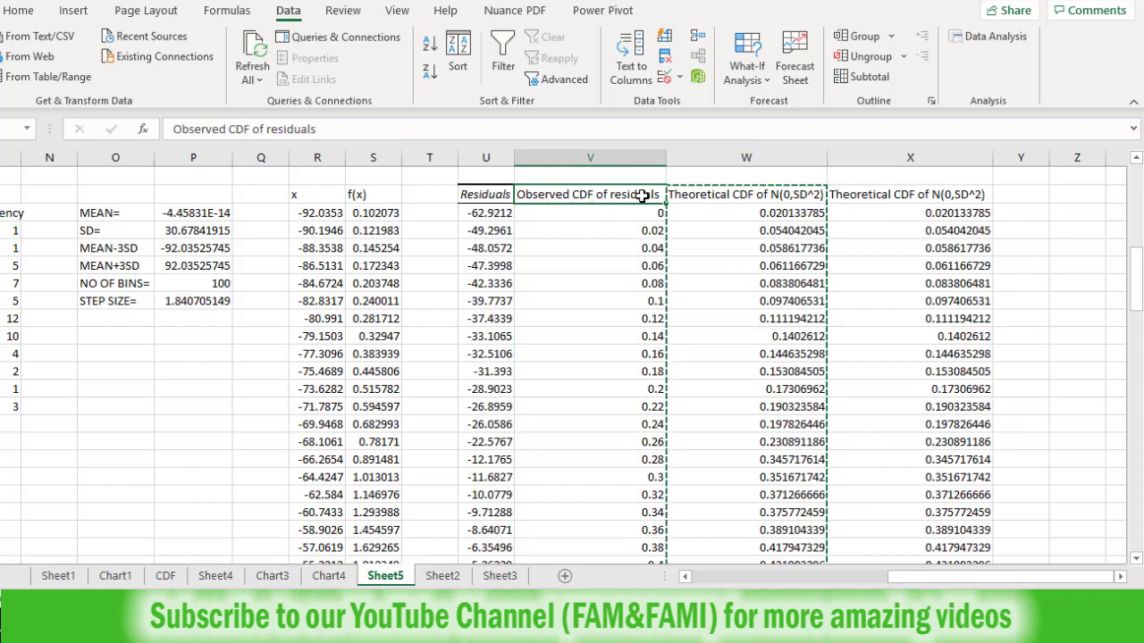
key(ctrl+shift+Down)
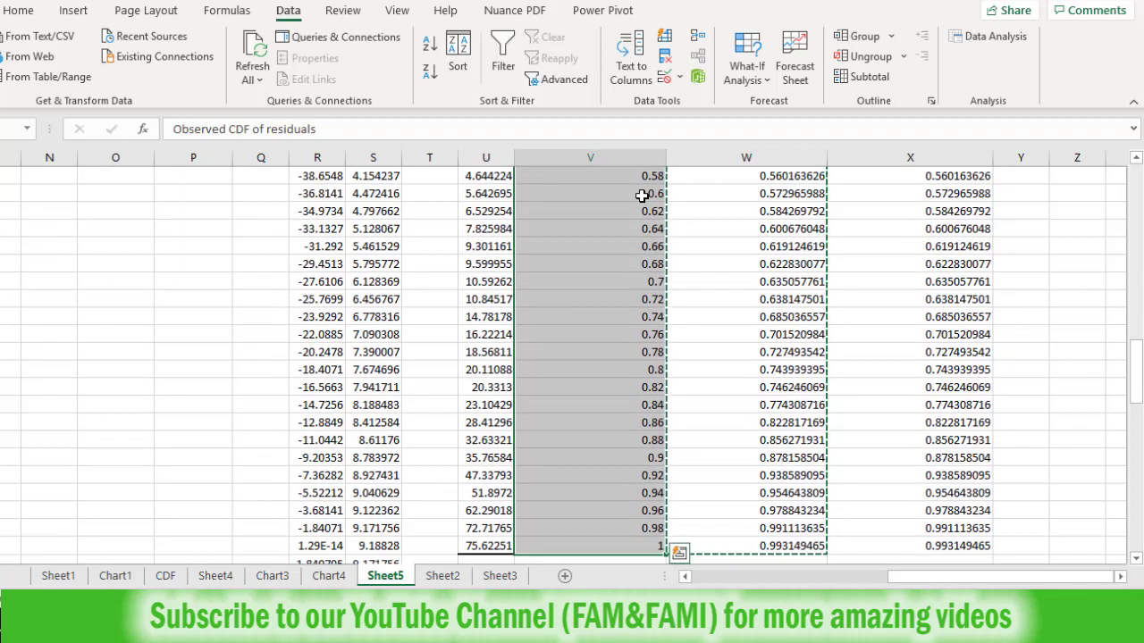
key(ctrl+c)
Paste the copied observed CDF column as values only starting at Y30 and widen column Y to fit its header
key(Up)
key(Right)
key(Right)
key(Right)
key(Right)
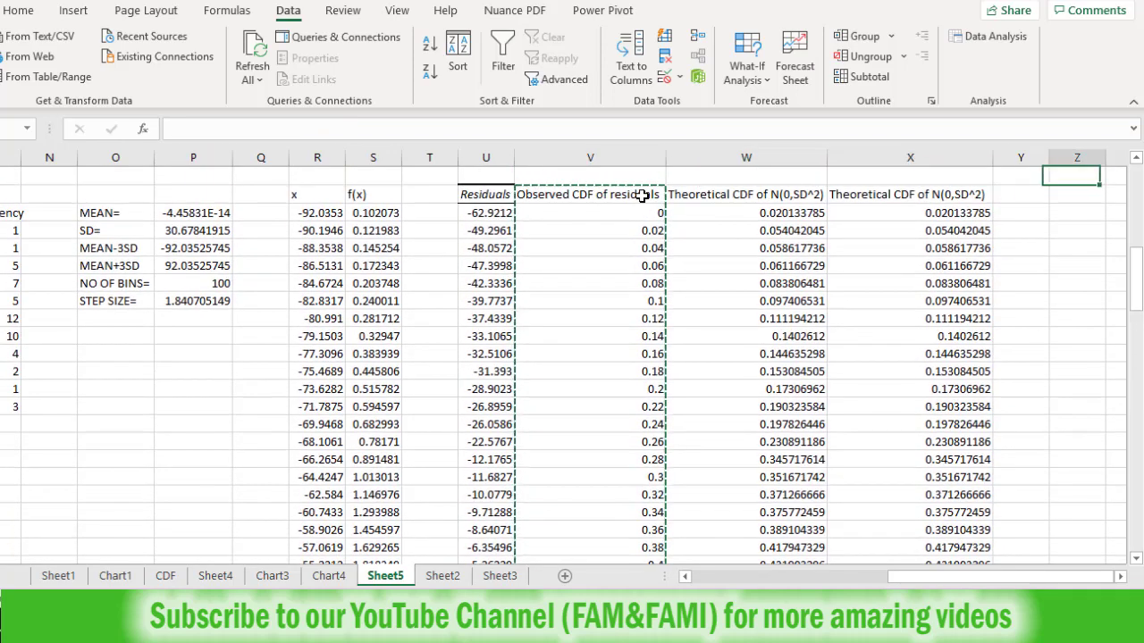
click(1023, 194)
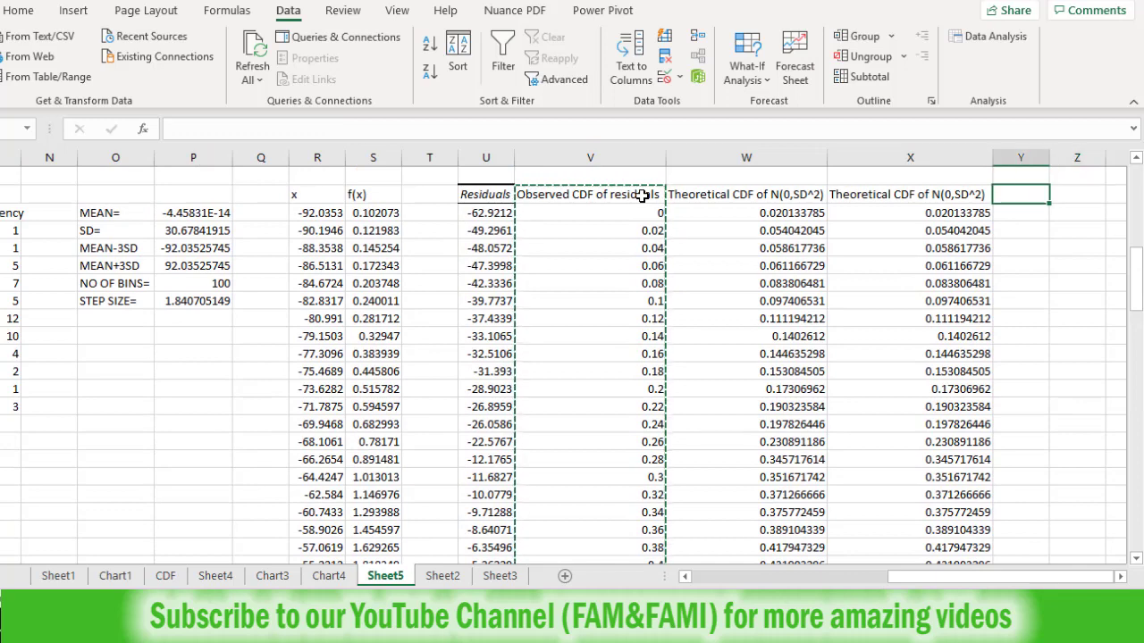
right_click(1028, 193)
click(965, 225)
click(809, 164)
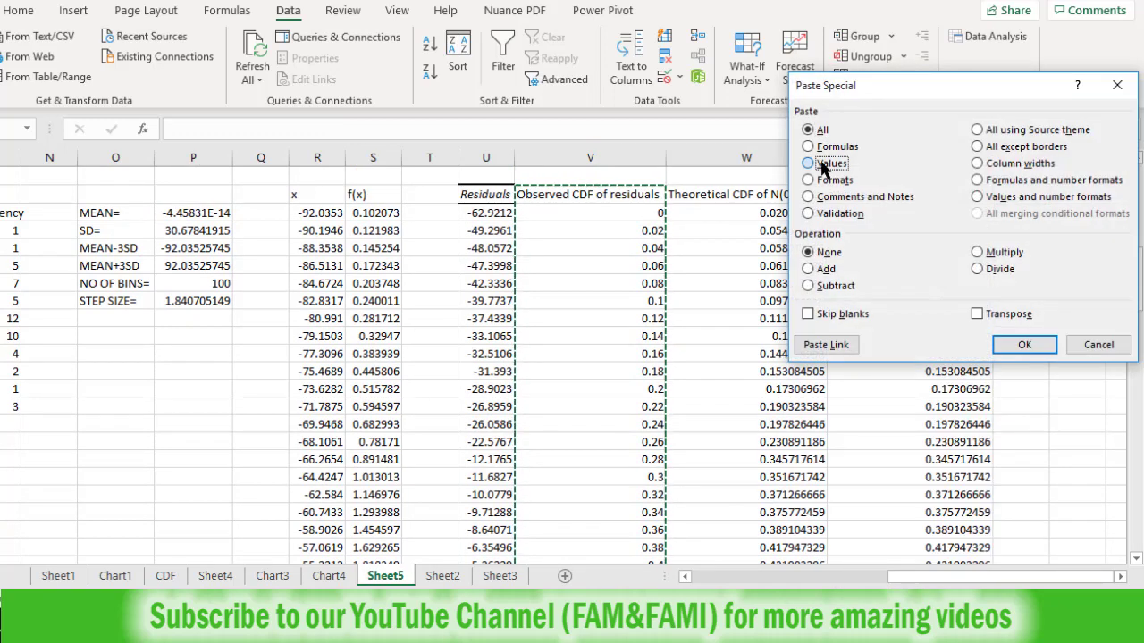
click(1026, 345)
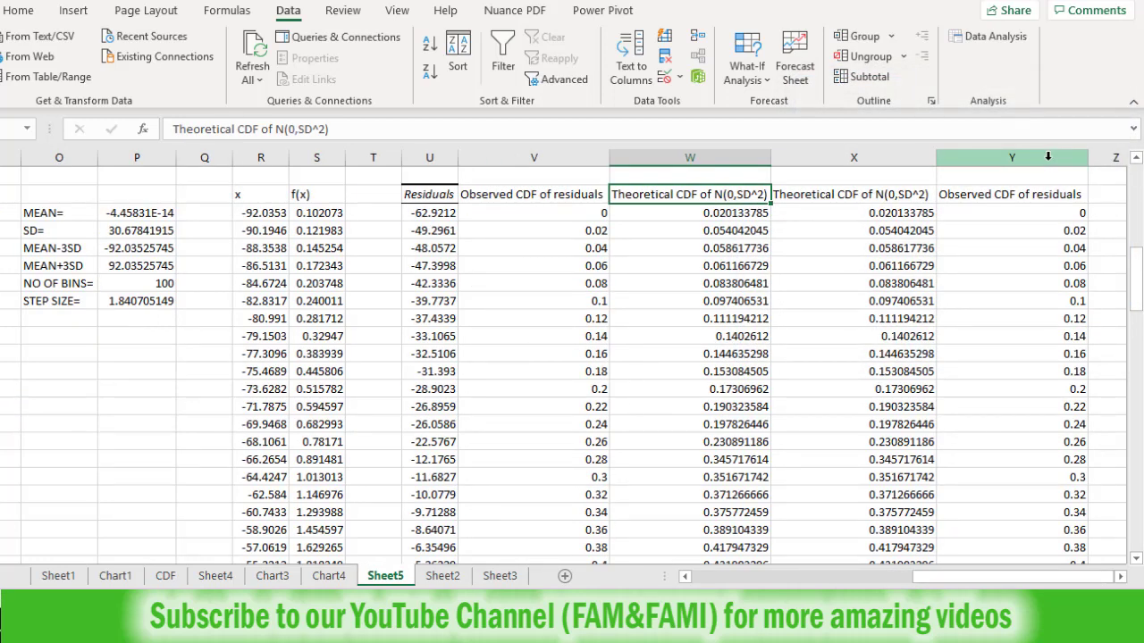
key(shift+Down)
key(shift+Down)
key(shift+Down)
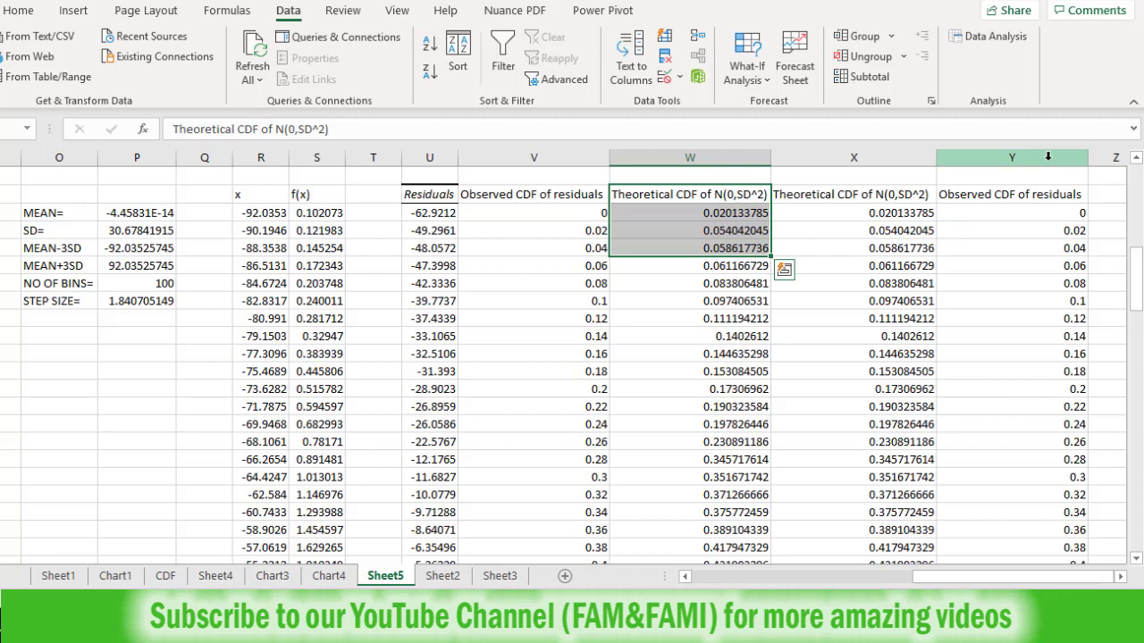
key(shift+Right)
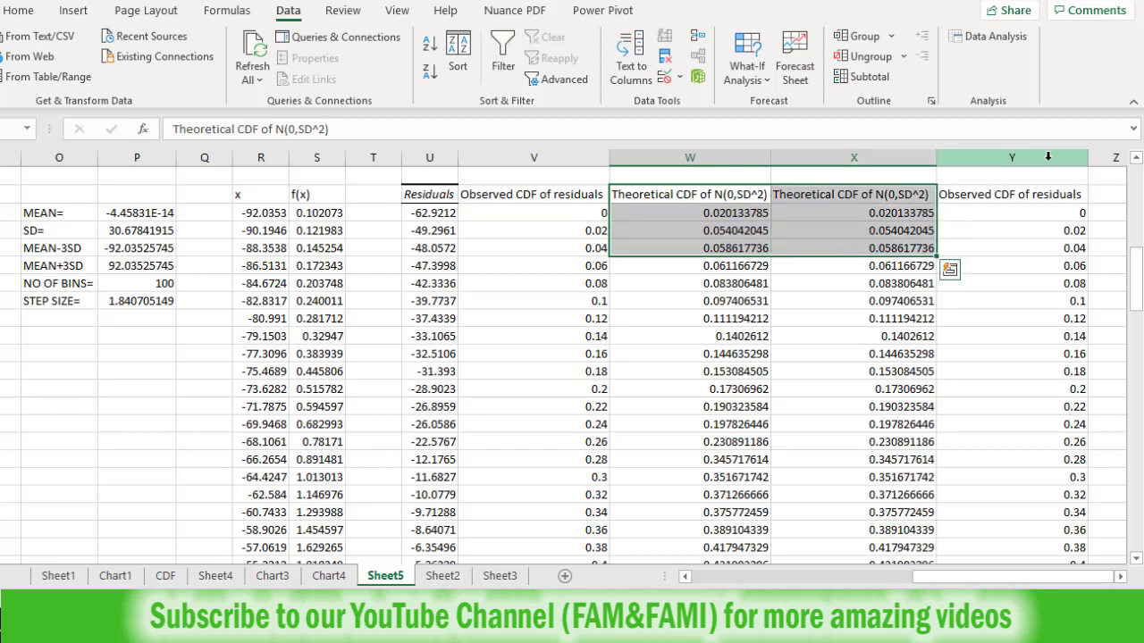
key(shift+Right)
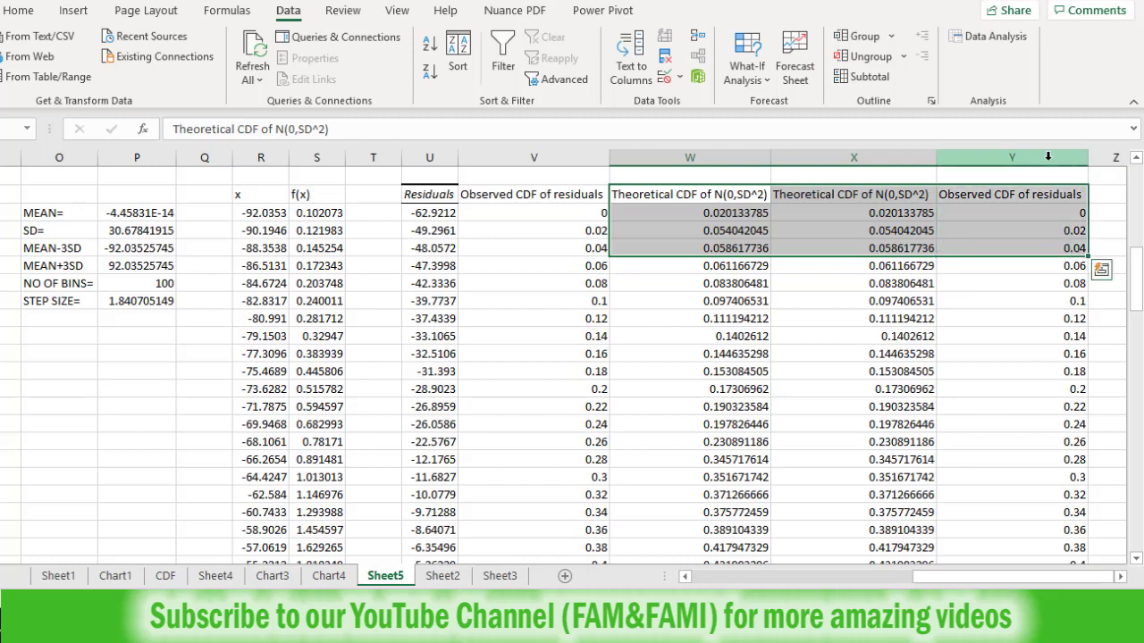
key(shift+Down)
key(shift+Down)
key(shift+Down)
key(shift+Down)
key(shift+Down)
key(shift+Down)
key(shift+Down)
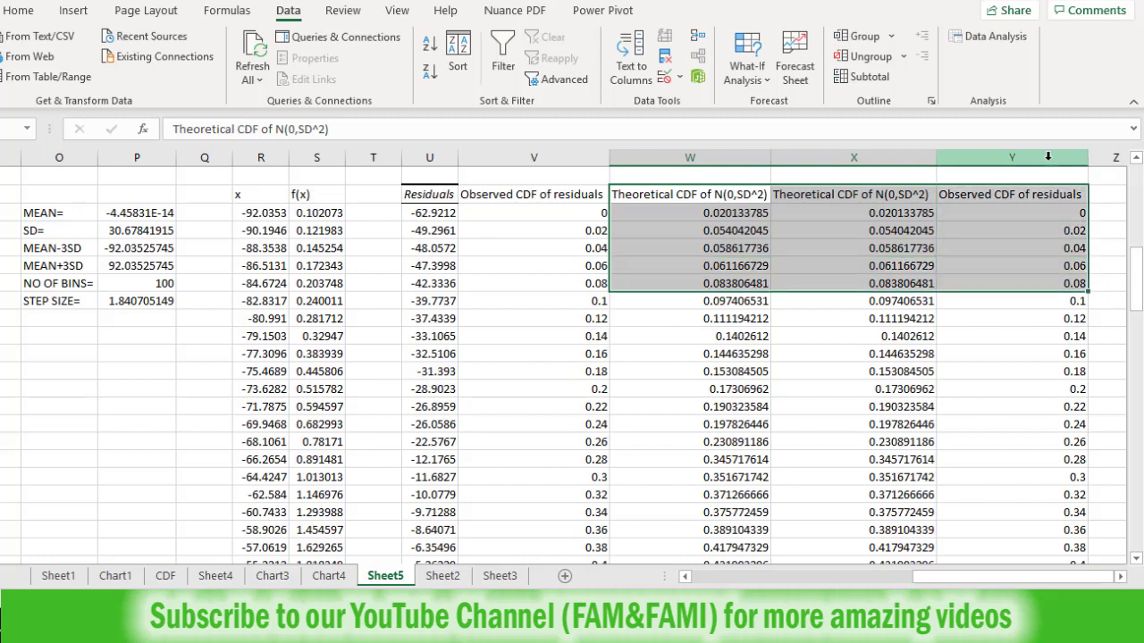
key(shift+Down)
key(shift+Down)
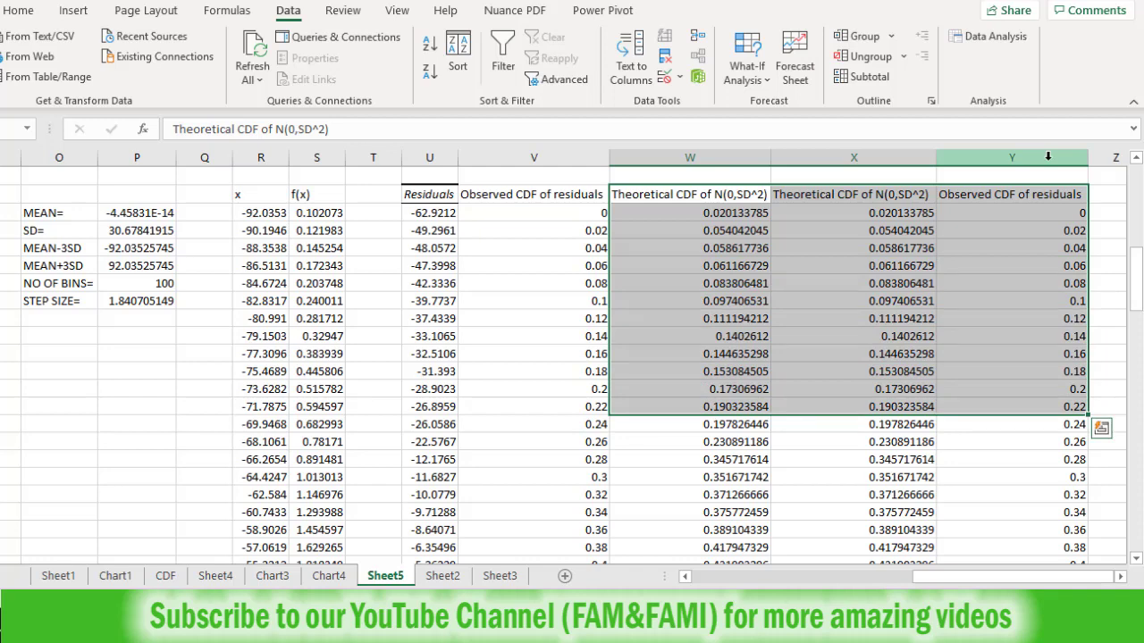
key(shift+Down)
key(shift+Down)
scroll(461, 246, right, 3)
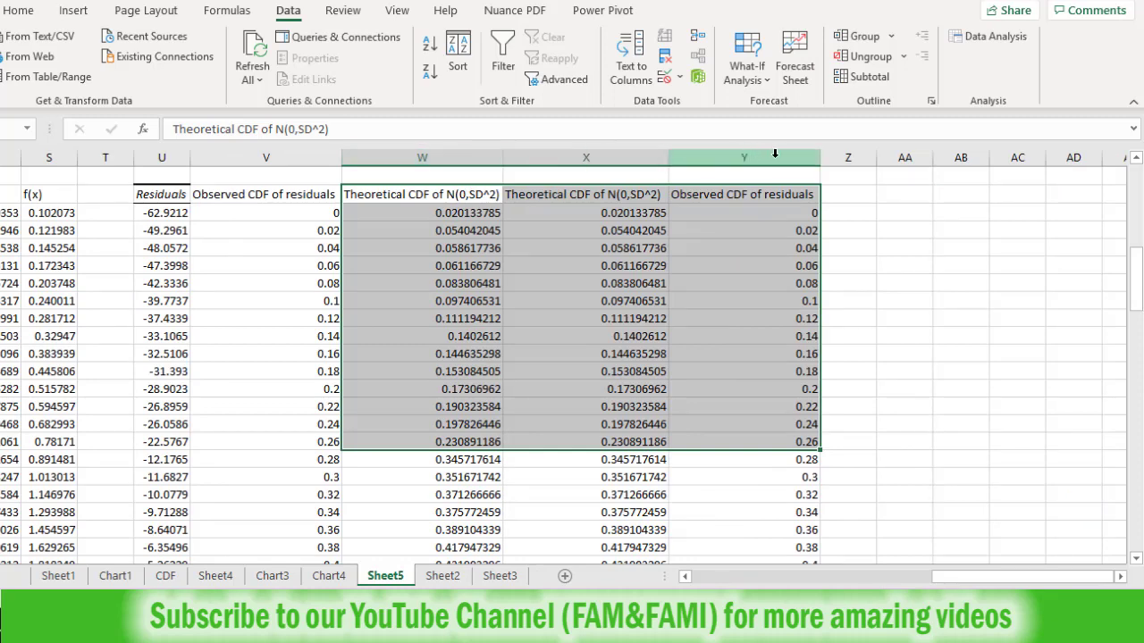
drag(421, 157, 554, 158)
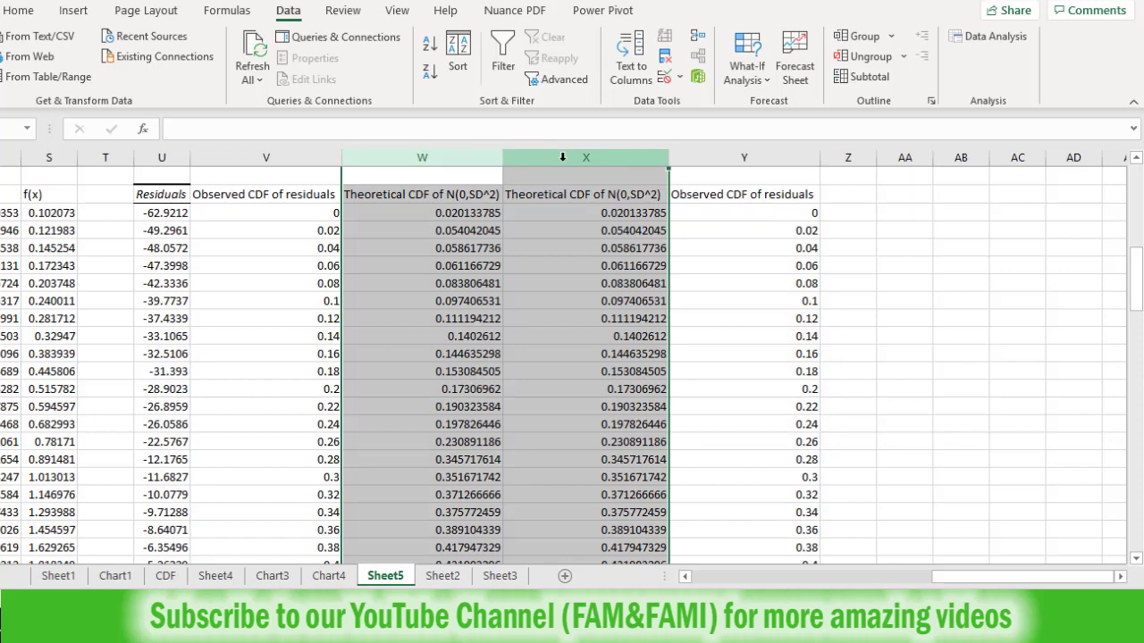
click(737, 154)
drag(737, 153, 493, 168)
Insert a scatter chart with smooth lines and markers from the full CDF data in columns W to Y, including the headers
click(411, 197)
key(shift+Right)
key(shift+Right)
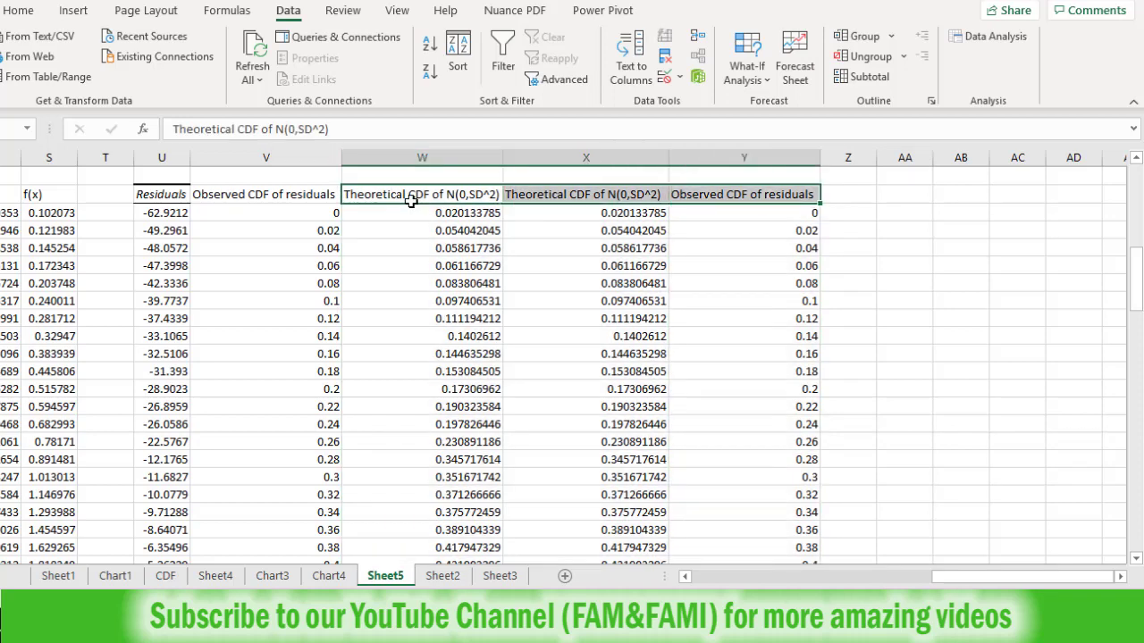
key(ctrl+shift+Down)
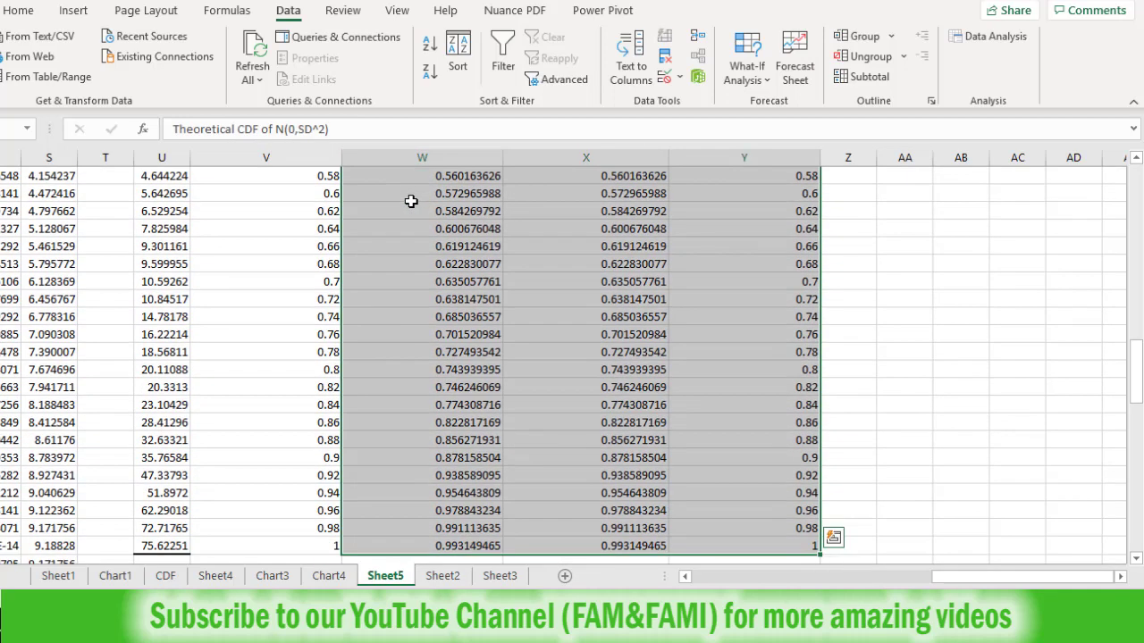
click(71, 18)
click(459, 79)
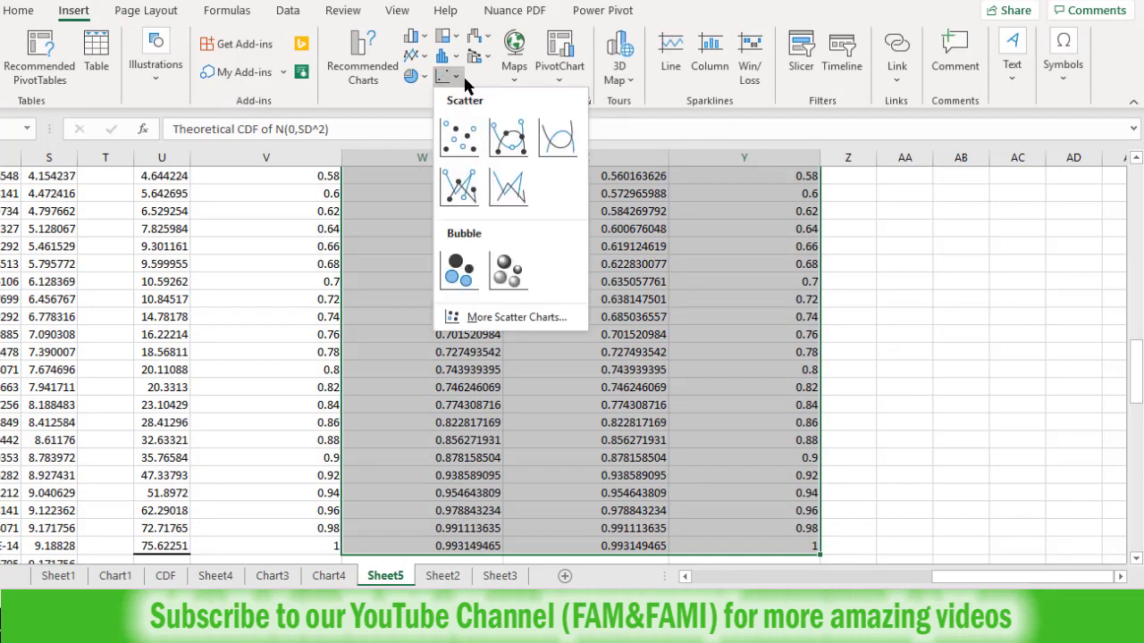
click(508, 141)
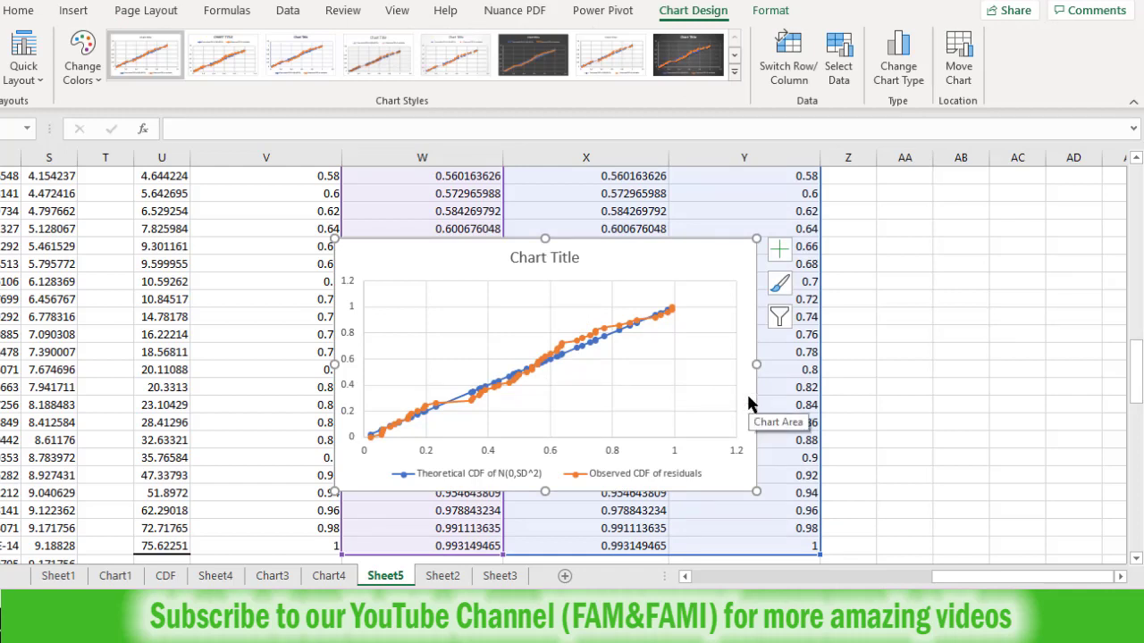